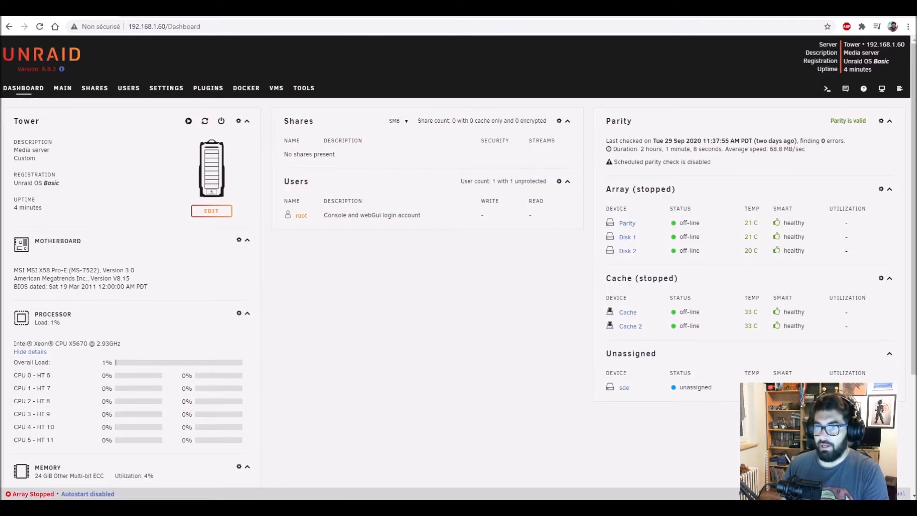
- Start the stopped disk array without maintenance mode and review its devices
{"action": "left_click", "coordinate": [62, 88]}
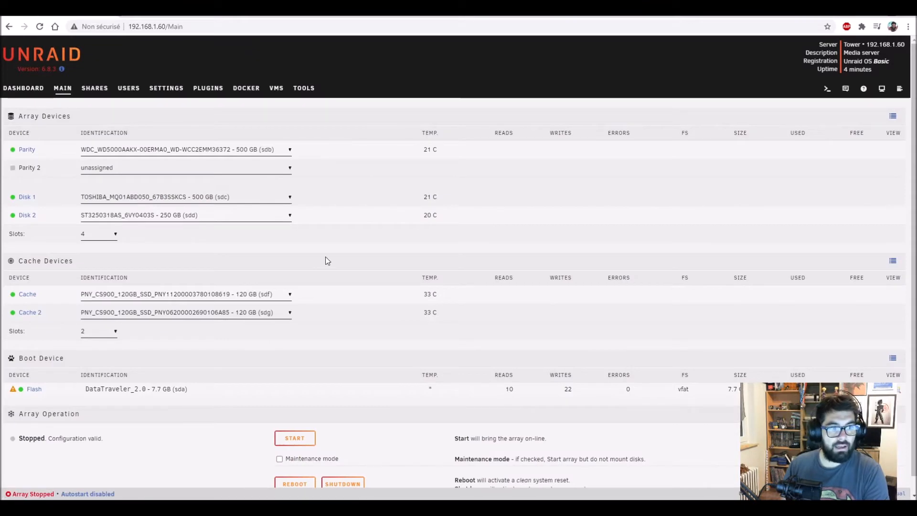
{"action": "scroll", "coordinate": [373, 233], "scroll_direction": "down", "scroll_amount": 1}
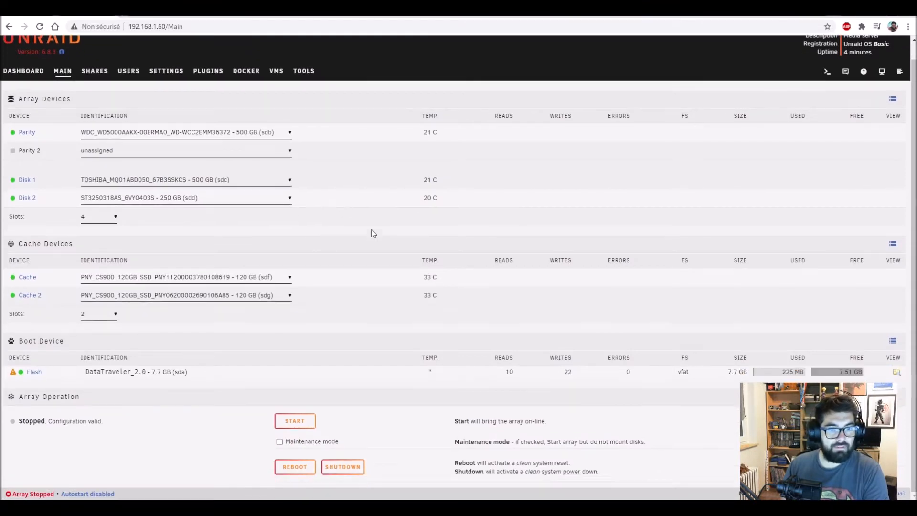
{"action": "left_click", "coordinate": [293, 421]}
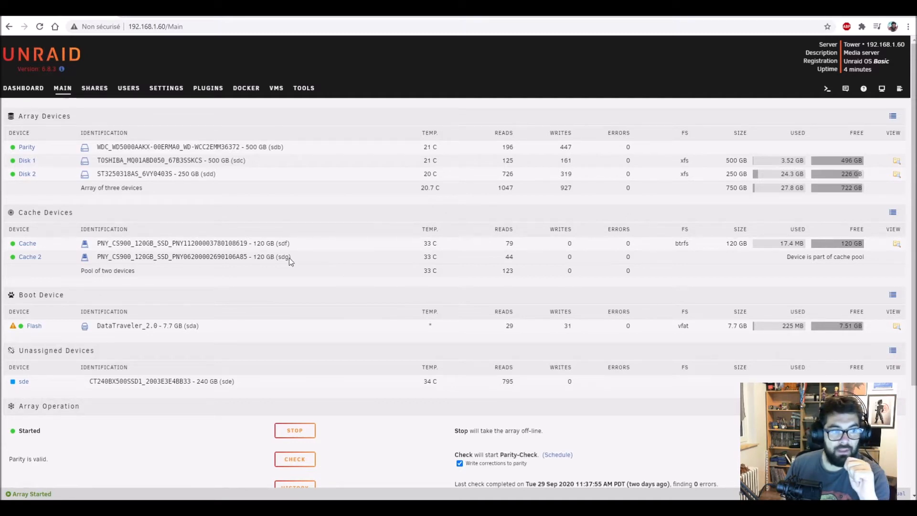
{"action": "mouse_move", "coordinate": [70, 333]}
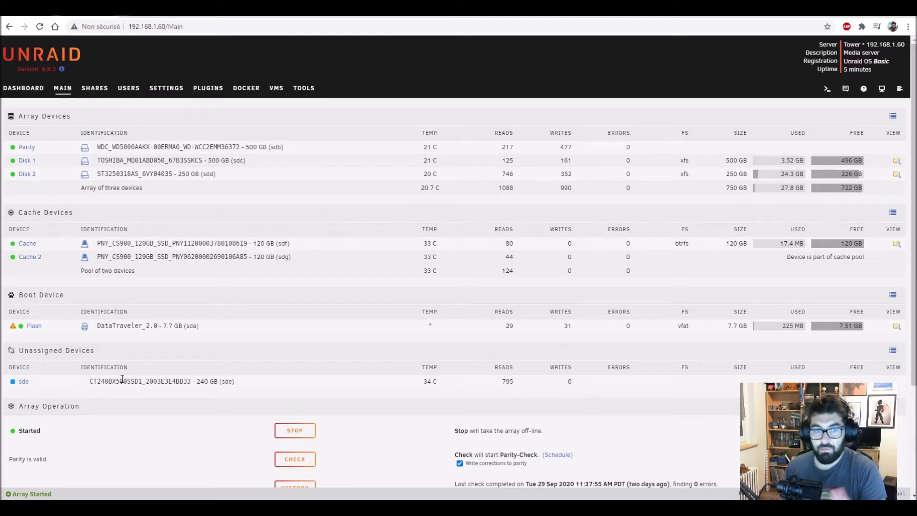
{"action": "scroll", "coordinate": [222, 370], "scroll_direction": "down", "scroll_amount": 2}
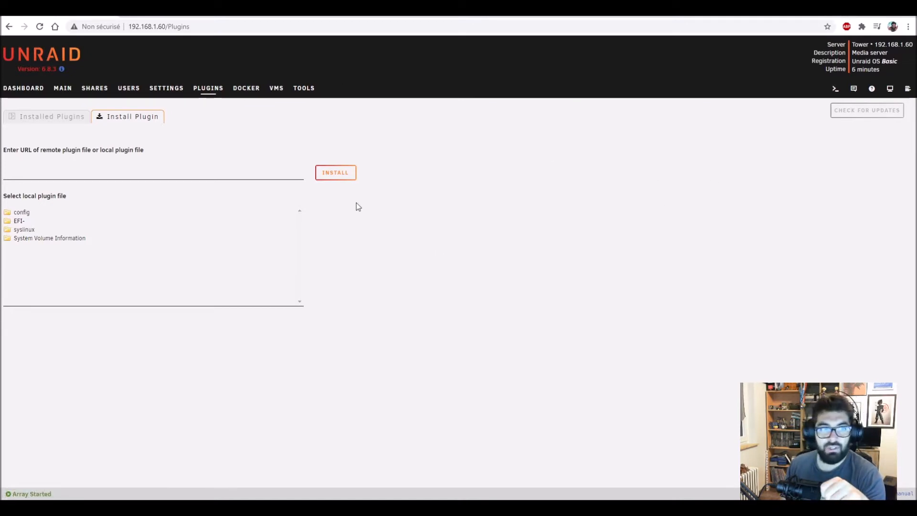
{"action": "right_click", "coordinate": [282, 176]}
{"action": "left_click", "coordinate": [311, 254]}
{"action": "left_click", "coordinate": [327, 175]}
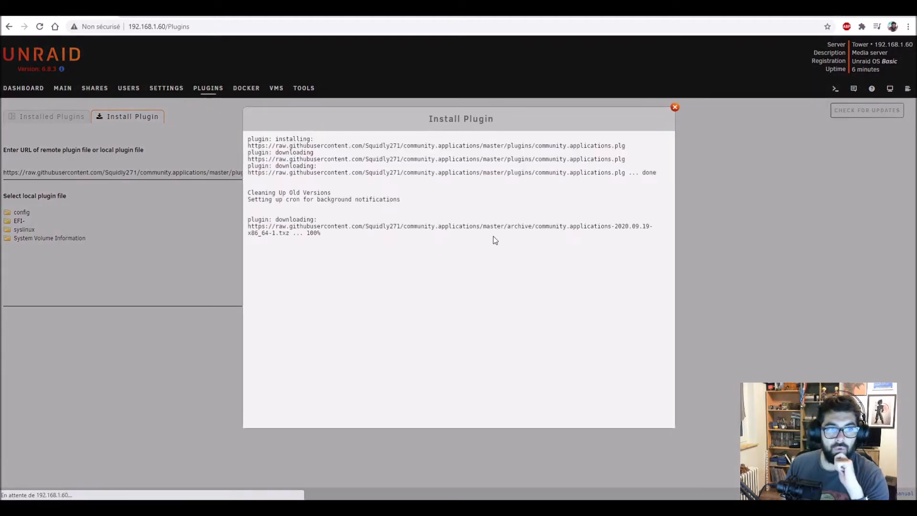
{"action": "left_click", "coordinate": [452, 389]}
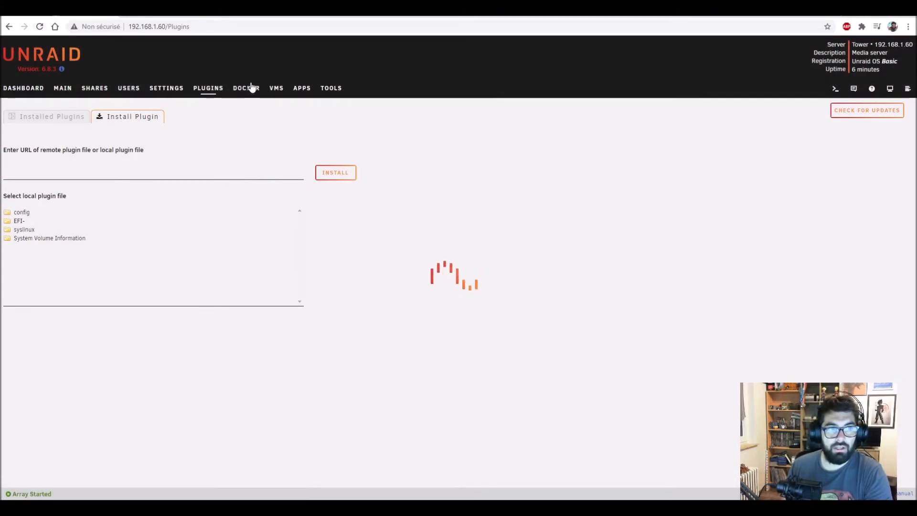
- Open the Community Applications store and accept its disclaimer and plugin notice
{"action": "left_click", "coordinate": [302, 88]}
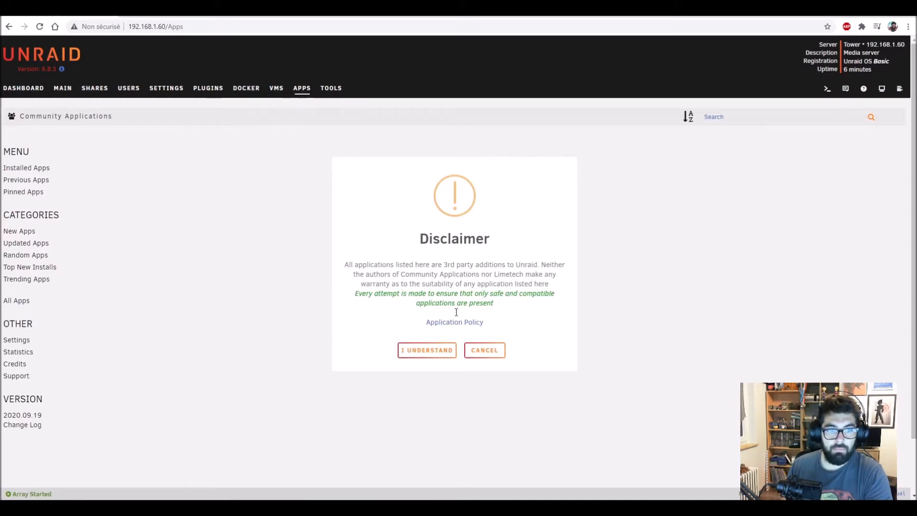
{"action": "left_click", "coordinate": [430, 351]}
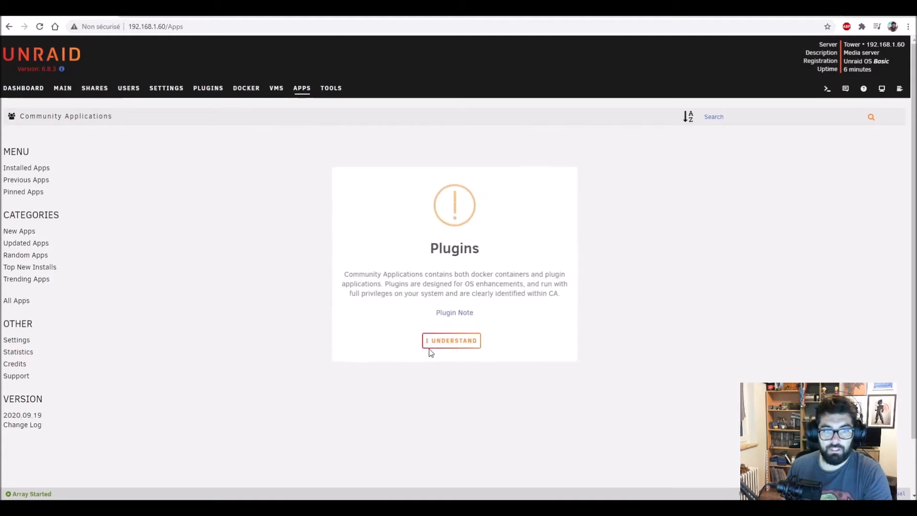
{"action": "left_click", "coordinate": [432, 351]}
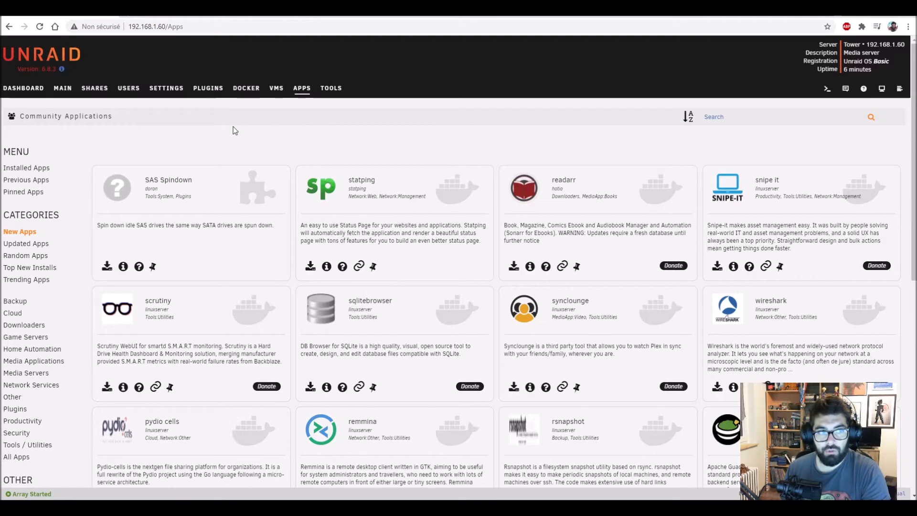
- Search the app store for "Unassigned Devices" and install the Unassigned Devices plugin
{"action": "left_click", "coordinate": [741, 119]}
{"action": "type", "text": "unna"}
{"action": "key", "text": "BackSpace"}
{"action": "key", "text": "BackSpace"}
{"action": "type", "text": "ass"}
{"action": "key", "text": "Down"}
{"action": "key", "text": "Return"}
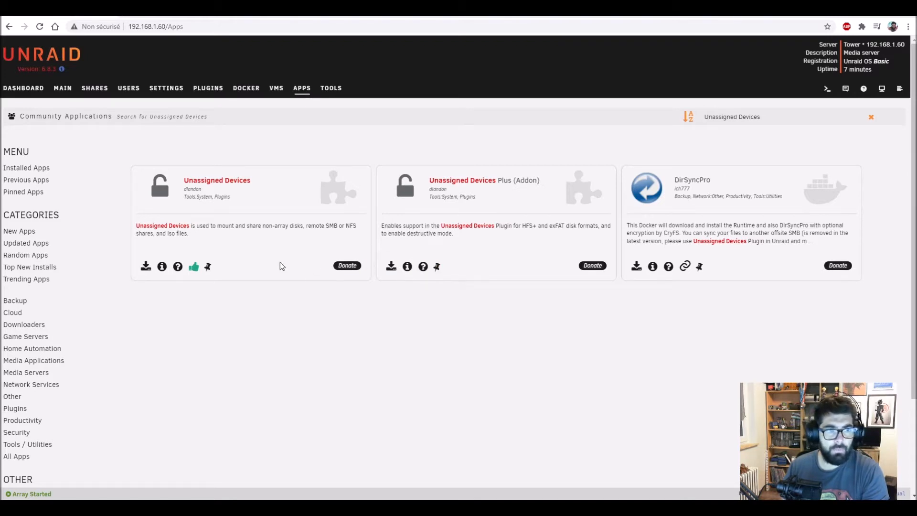
{"action": "left_click", "coordinate": [146, 269]}
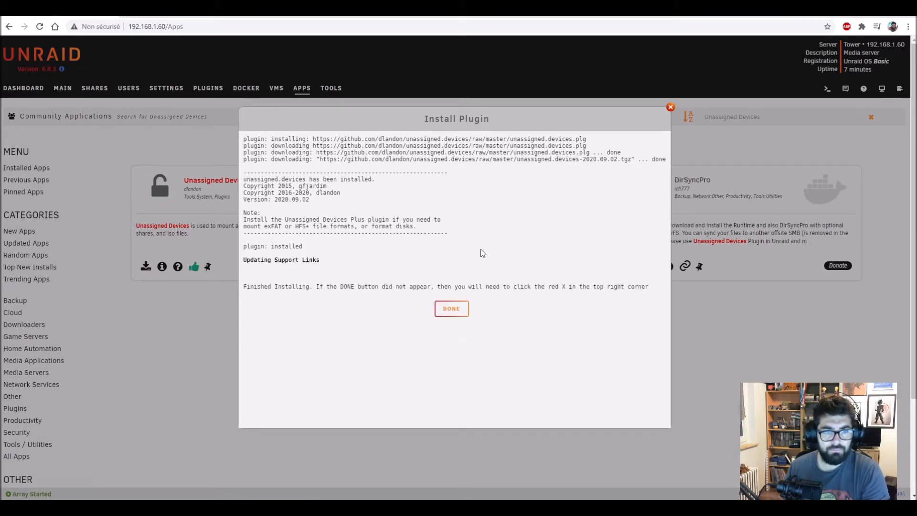
{"action": "left_click", "coordinate": [451, 314]}
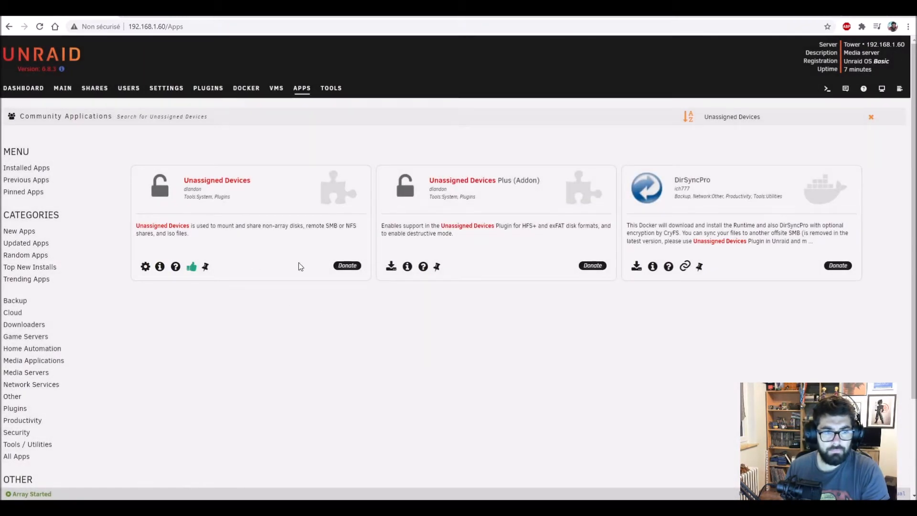
- Enable auto mount and sharing for the unassigned 240 GB disk sde, and mount it
{"action": "left_click", "coordinate": [146, 266]}
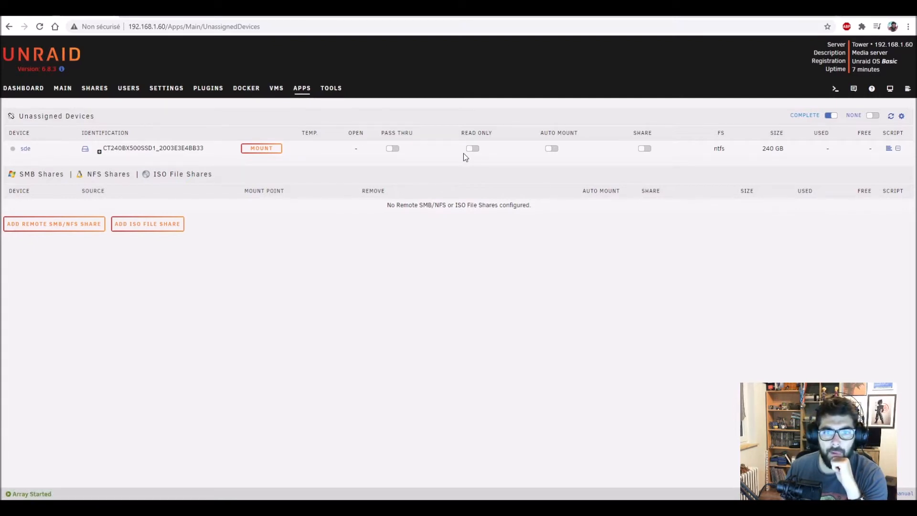
{"action": "left_click", "coordinate": [551, 149]}
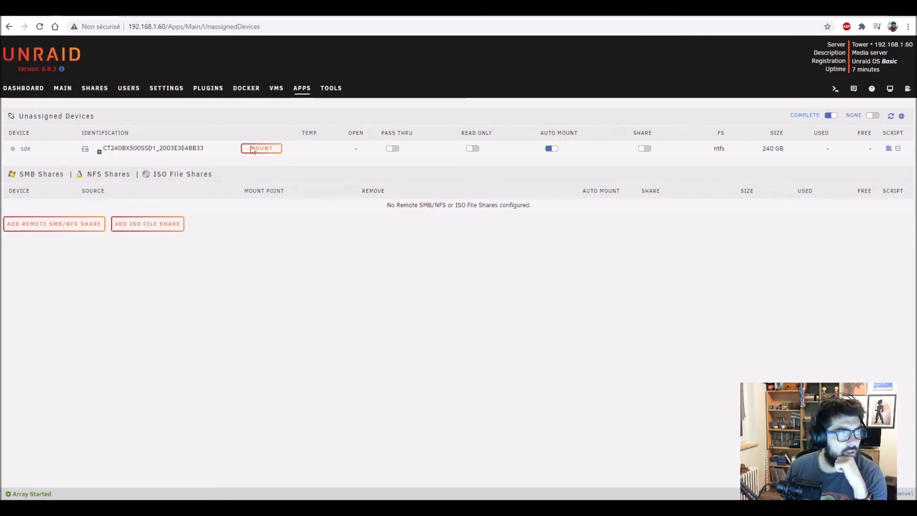
{"action": "left_click", "coordinate": [645, 149]}
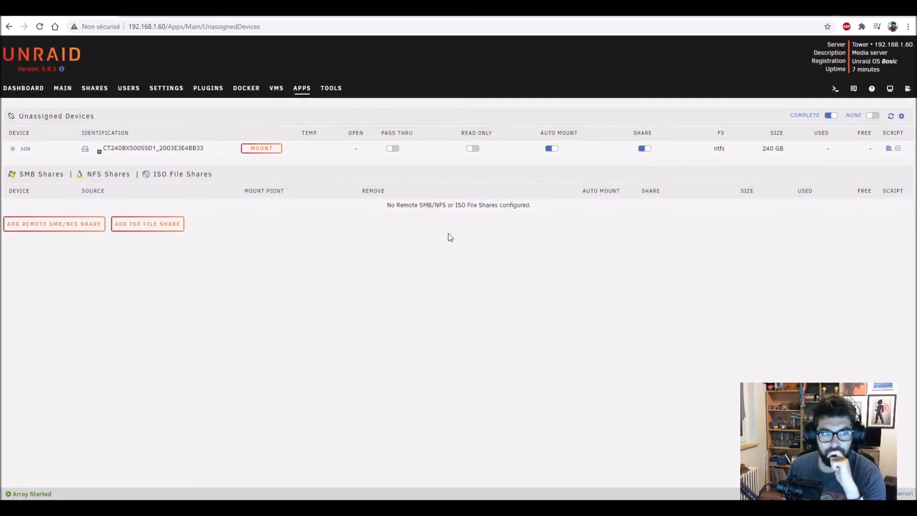
{"action": "left_click", "coordinate": [271, 148]}
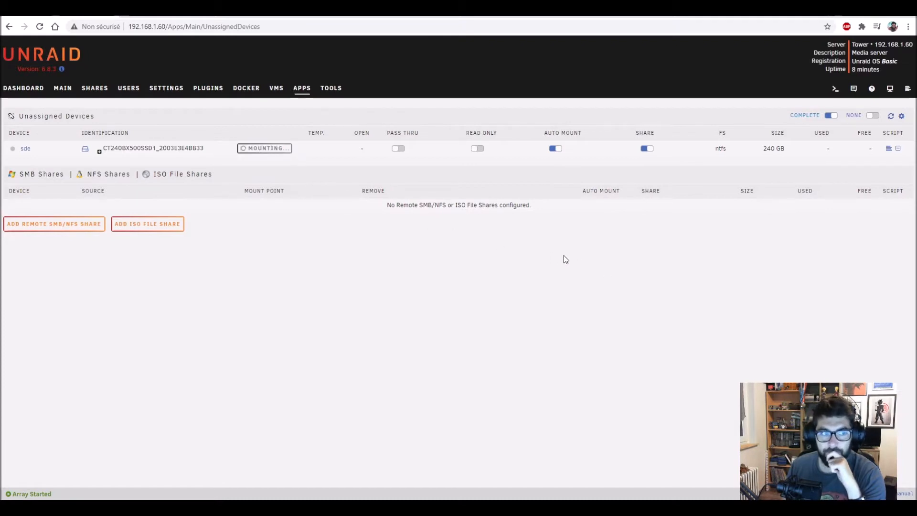
{"action": "left_click", "coordinate": [62, 90]}
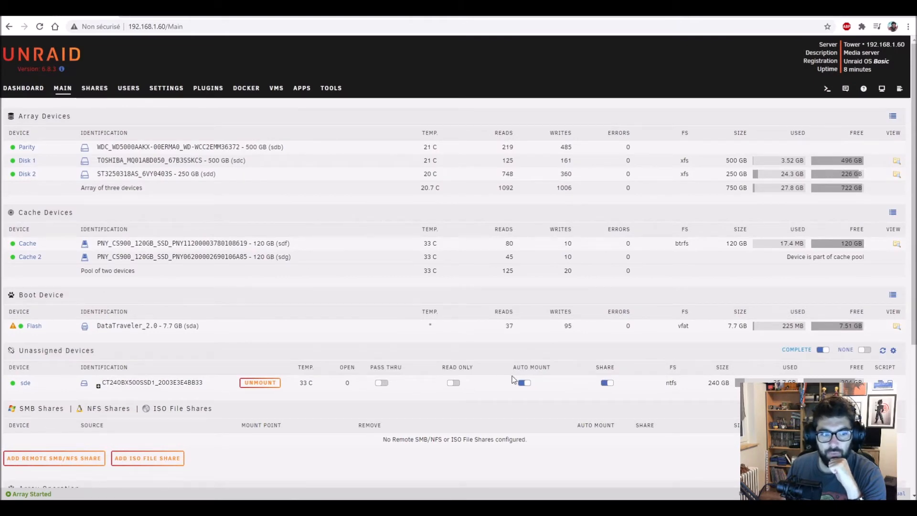
- Set the server's time zone to (UTC+01:00) Brussels, Copenhagen, Madrid, Paris and apply it
{"action": "left_click", "coordinate": [168, 88]}
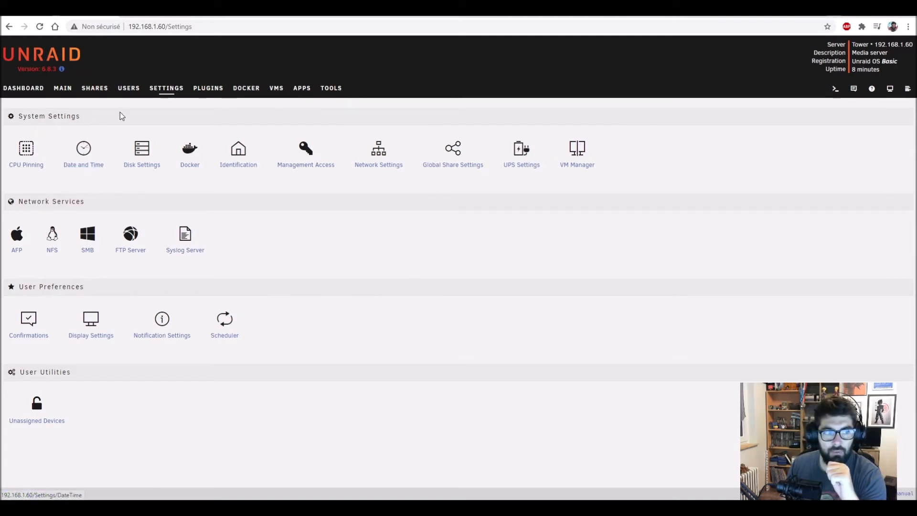
{"action": "left_click", "coordinate": [93, 165]}
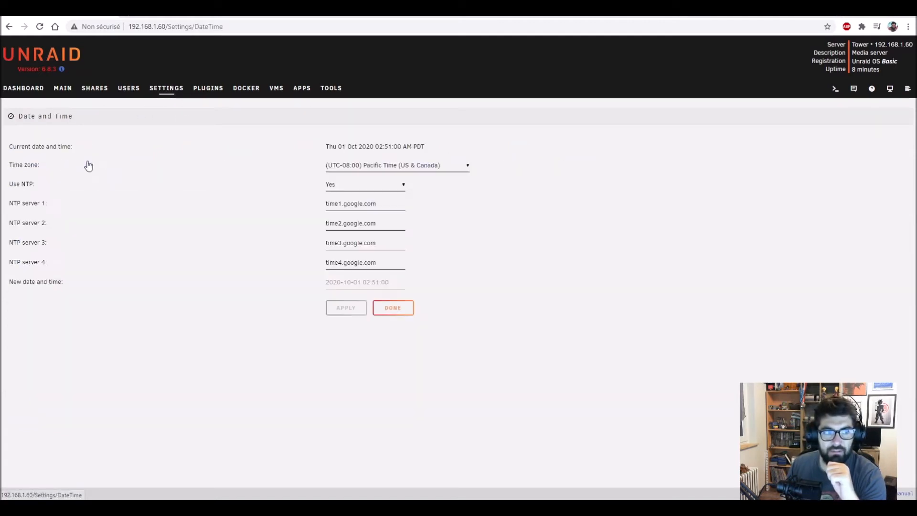
{"action": "left_click", "coordinate": [397, 168]}
{"action": "scroll", "coordinate": [409, 200], "scroll_direction": "down", "scroll_amount": 10}
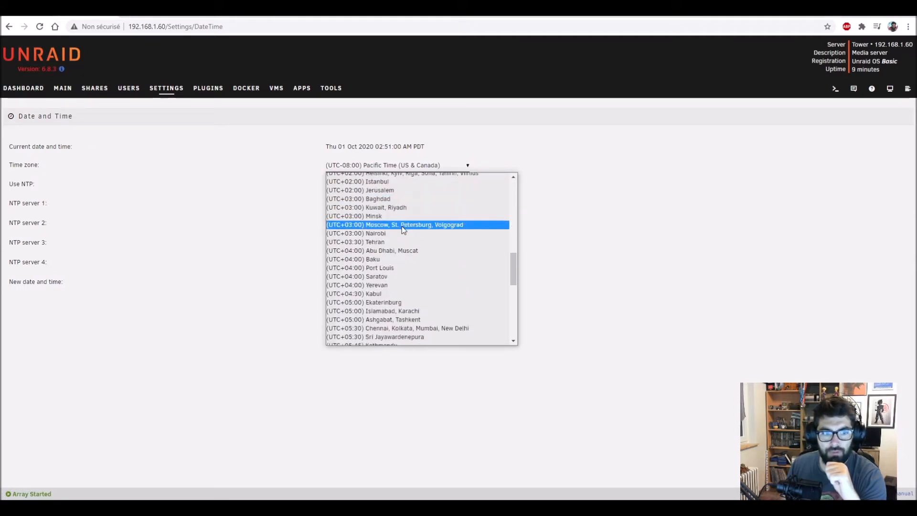
{"action": "scroll", "coordinate": [401, 225], "scroll_direction": "up", "scroll_amount": 4}
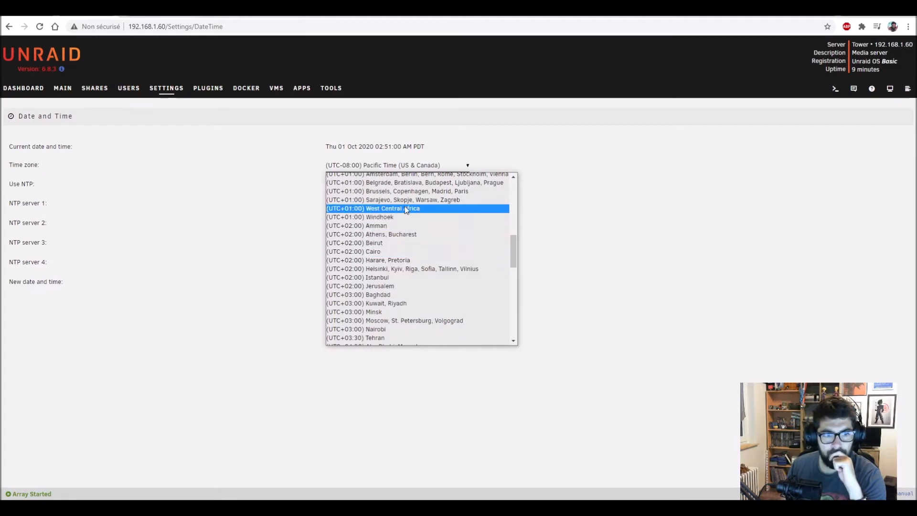
{"action": "left_click", "coordinate": [365, 191]}
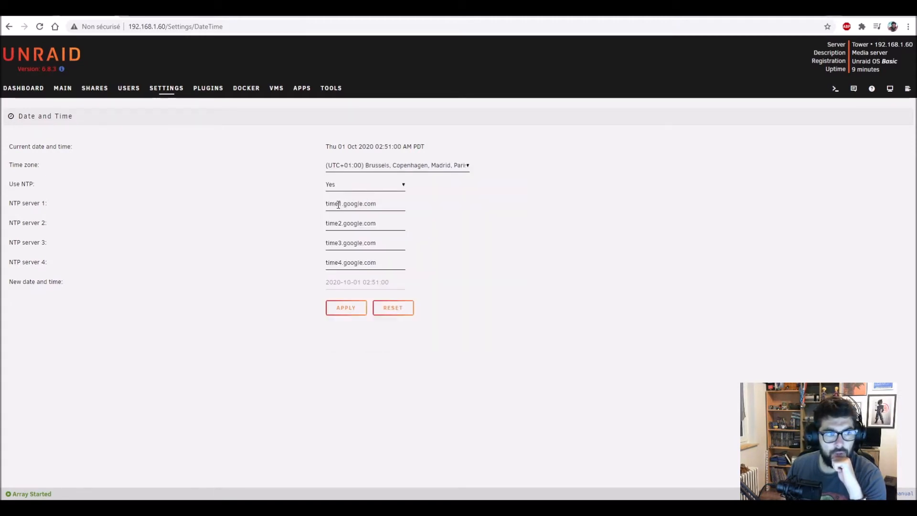
{"action": "left_click", "coordinate": [350, 310]}
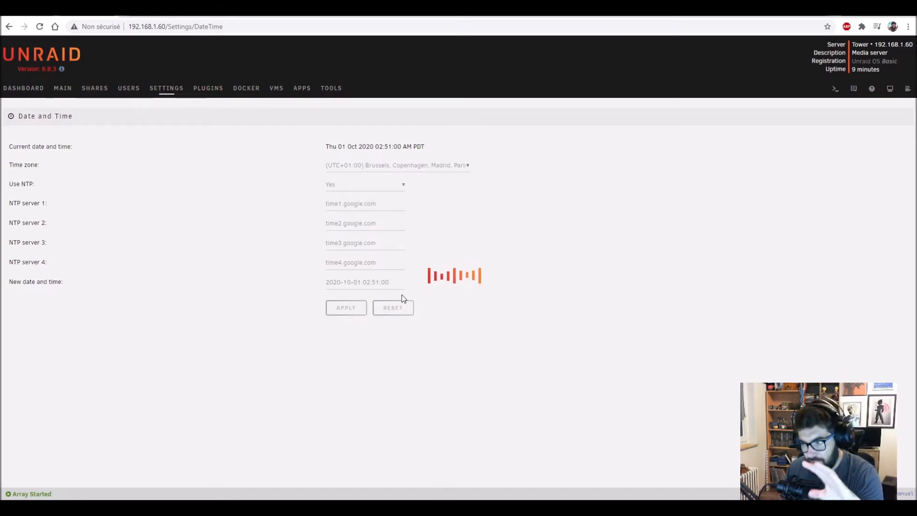
{"action": "left_click", "coordinate": [400, 307]}
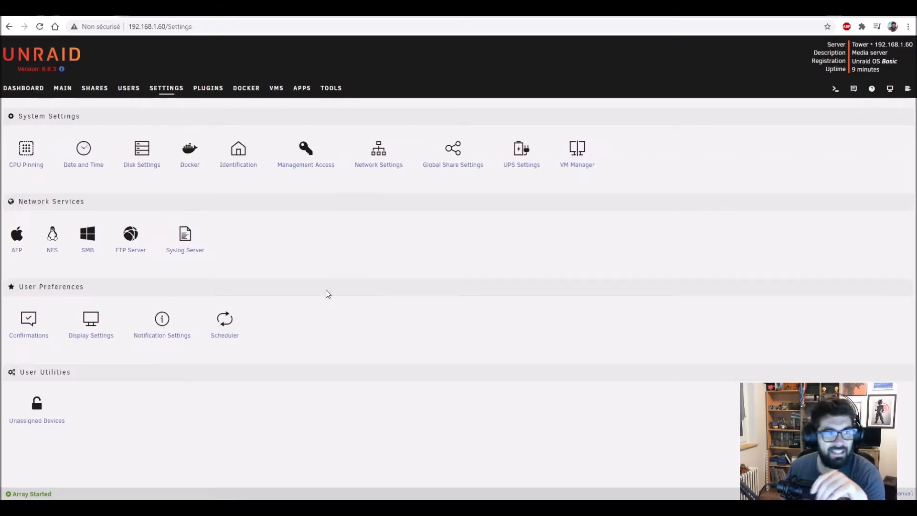
- Review the disk settings, including the global SMART settings, without changing them
{"action": "left_click", "coordinate": [132, 171]}
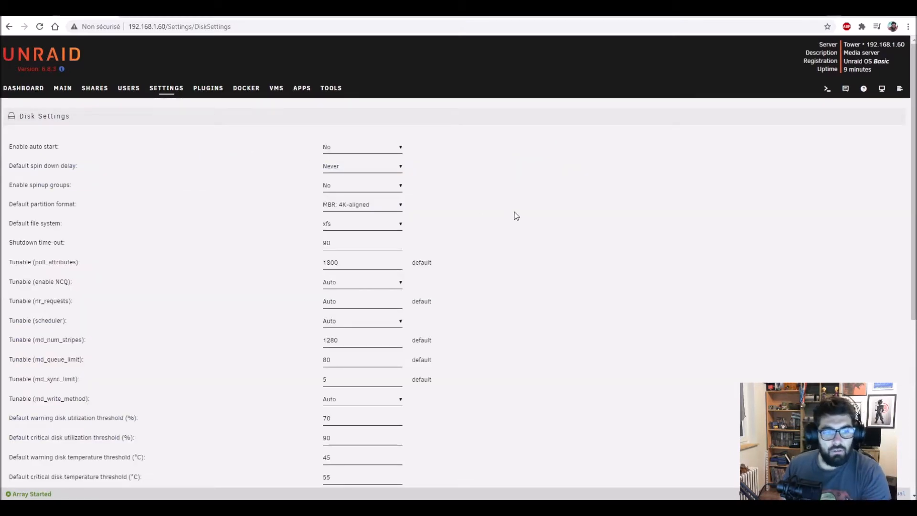
{"action": "scroll", "coordinate": [516, 216], "scroll_direction": "down", "scroll_amount": 5}
{"action": "scroll", "coordinate": [523, 217], "scroll_direction": "down", "scroll_amount": 1}
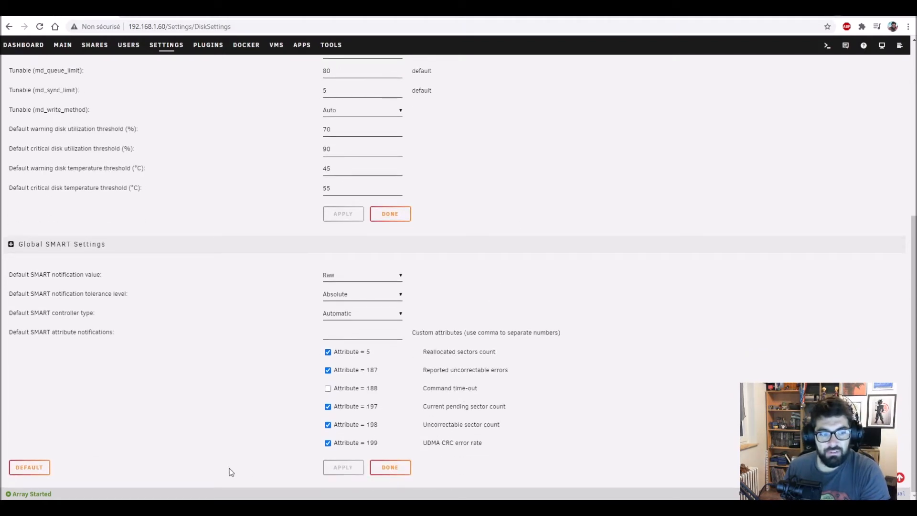
{"action": "scroll", "coordinate": [158, 372], "scroll_direction": "up", "scroll_amount": 4}
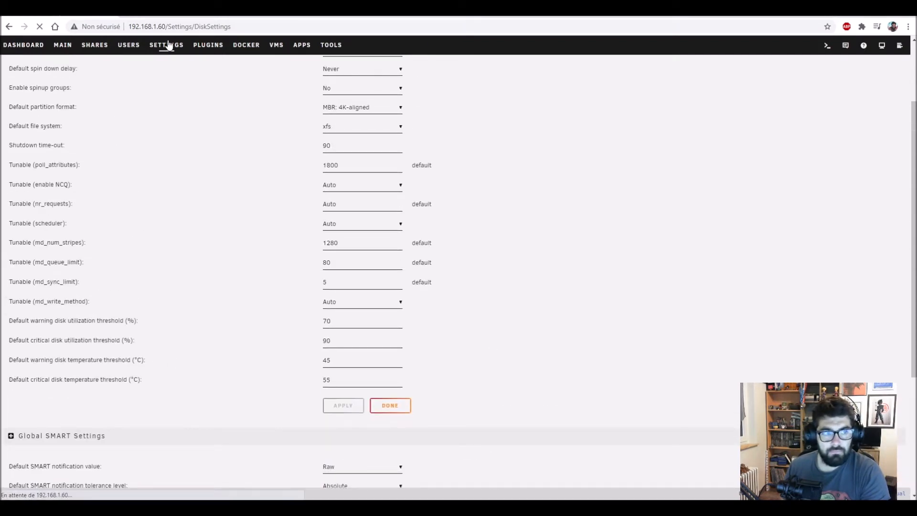
{"action": "left_click", "coordinate": [166, 45]}
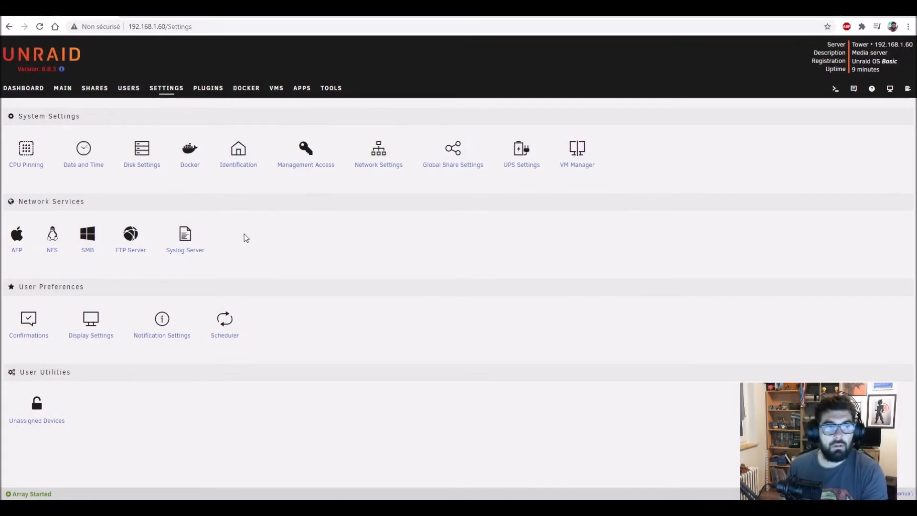
- Examine the Docker settings, especially the vDisk location and the default appdata storage location
{"action": "left_click", "coordinate": [188, 158]}
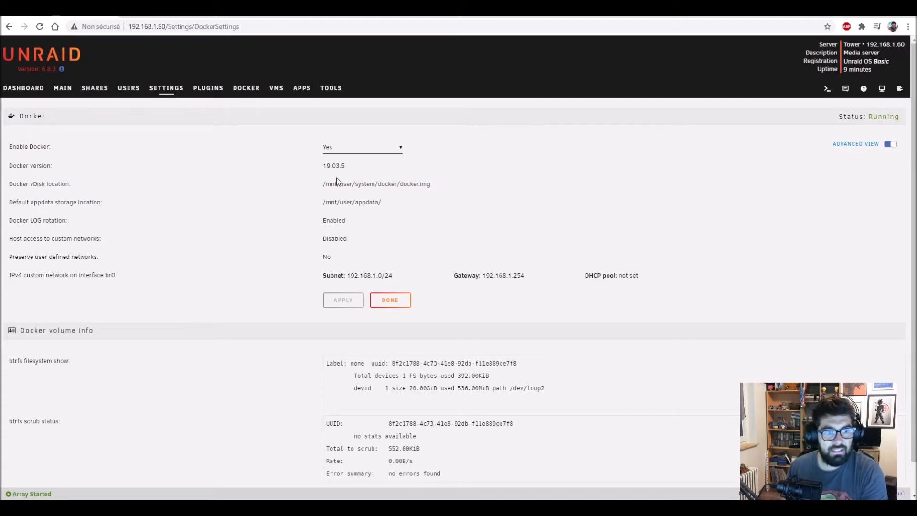
{"action": "left_click_drag", "start_coordinate": [326, 184], "coordinate": [423, 189]}
{"action": "left_click_drag", "start_coordinate": [325, 200], "coordinate": [388, 206]}
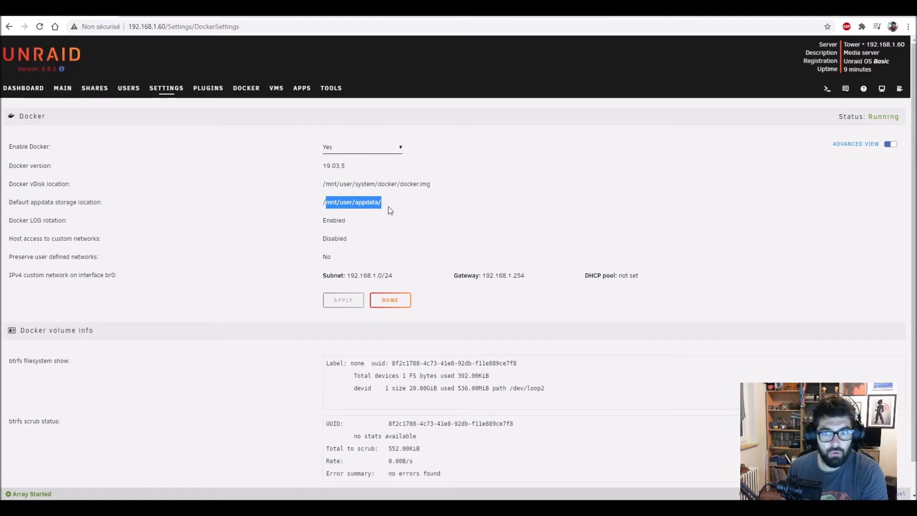
{"action": "scroll", "coordinate": [389, 207], "scroll_direction": "down", "scroll_amount": 1}
{"action": "scroll", "coordinate": [388, 207], "scroll_direction": "up", "scroll_amount": 1}
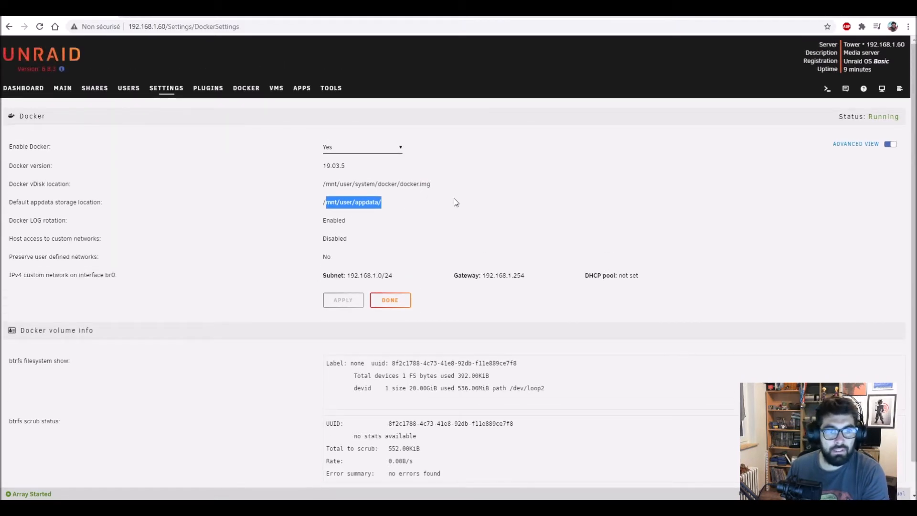
{"action": "left_click_drag", "start_coordinate": [349, 184], "coordinate": [407, 184]}
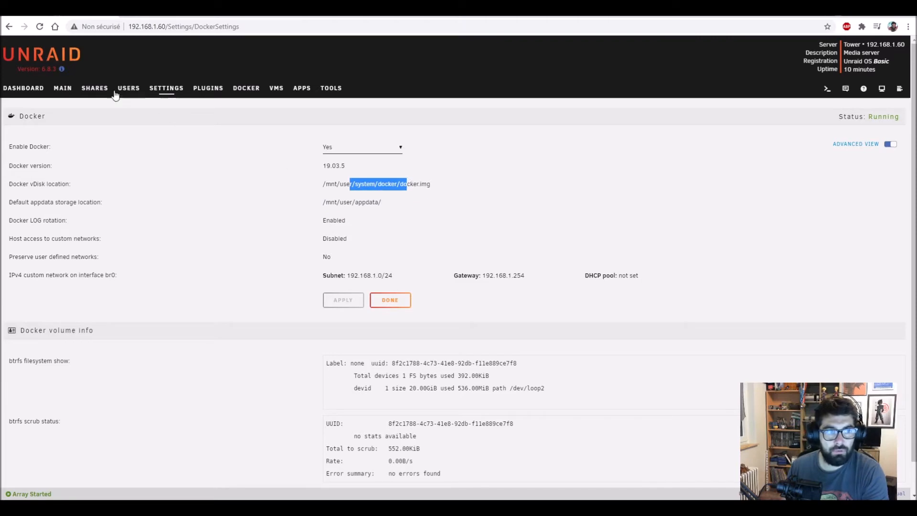
- Stop the running disk array and confirm taking it offline
{"action": "left_click", "coordinate": [71, 90]}
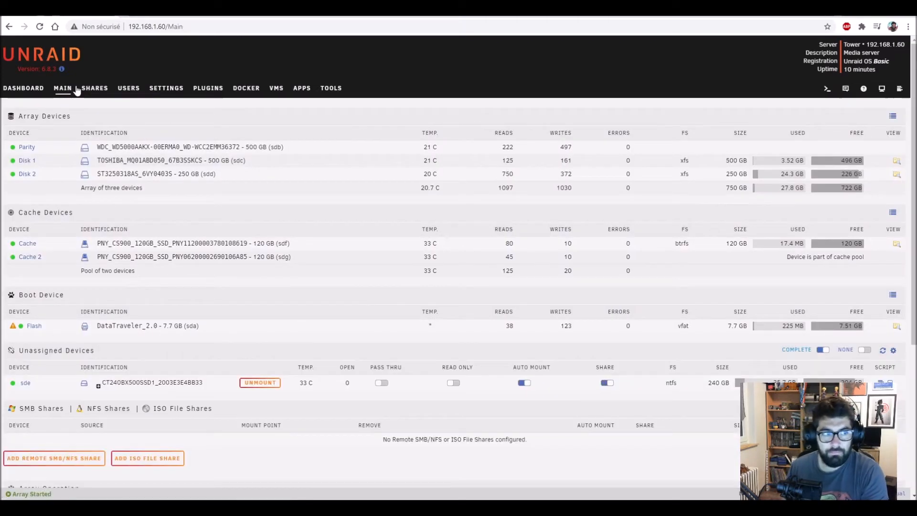
{"action": "scroll", "coordinate": [305, 287], "scroll_direction": "down", "scroll_amount": 4}
{"action": "left_click", "coordinate": [301, 319]}
{"action": "left_click", "coordinate": [476, 322]}
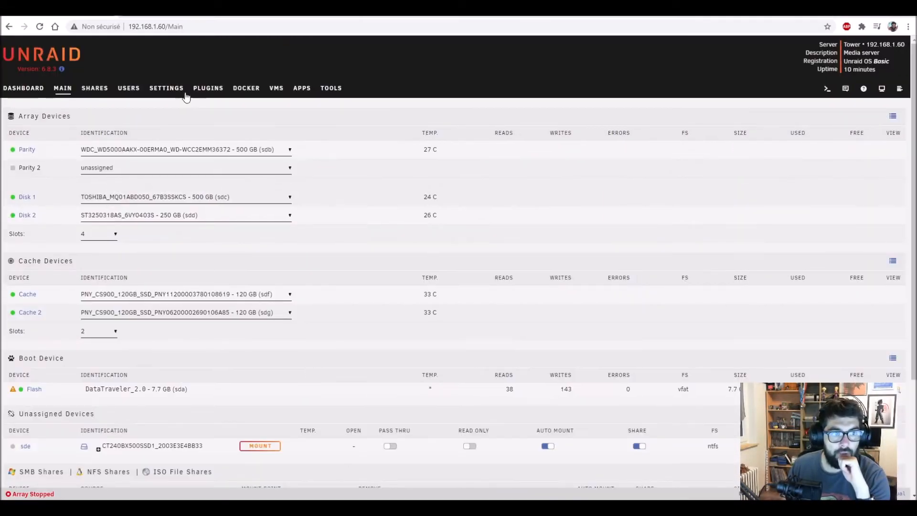
- Open the Docker settings while the array is stopped and leave Enable Docker set to Yes
{"action": "left_click", "coordinate": [166, 88]}
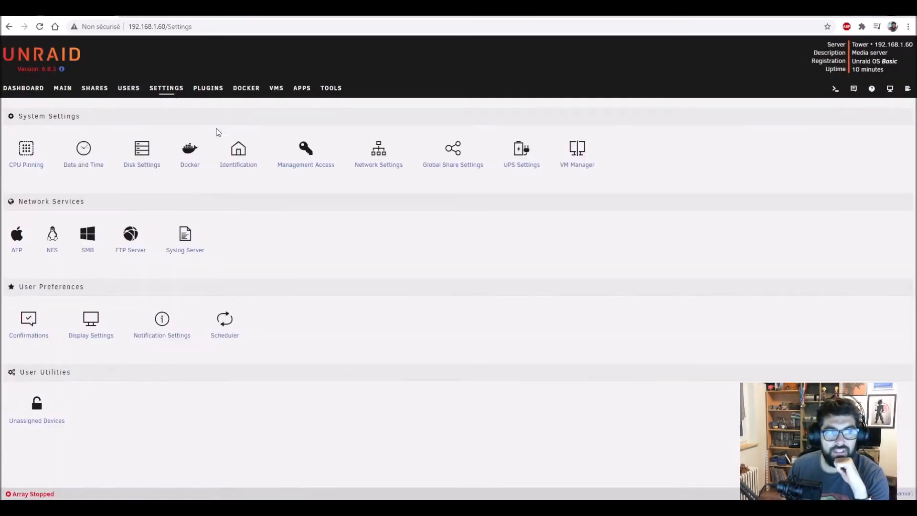
{"action": "left_click", "coordinate": [191, 162]}
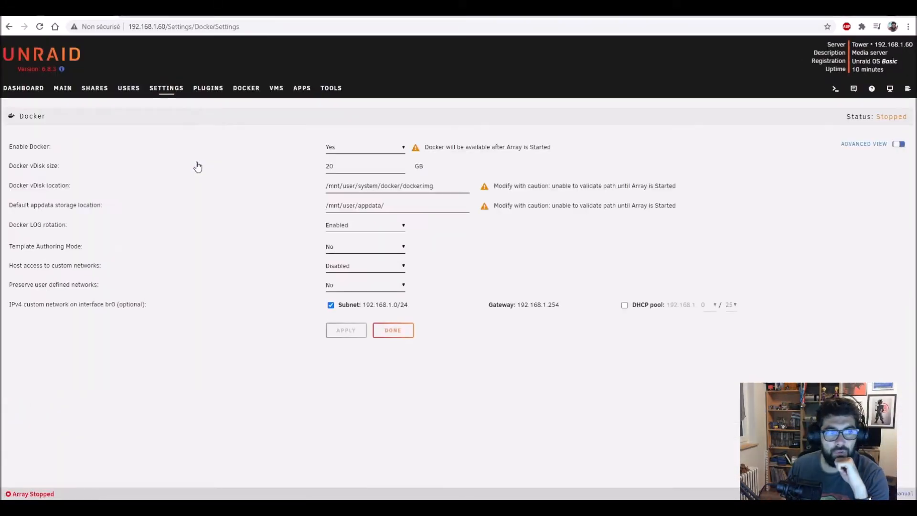
{"action": "left_click", "coordinate": [400, 152]}
{"action": "left_click", "coordinate": [387, 159]}
{"action": "left_click", "coordinate": [386, 149]}
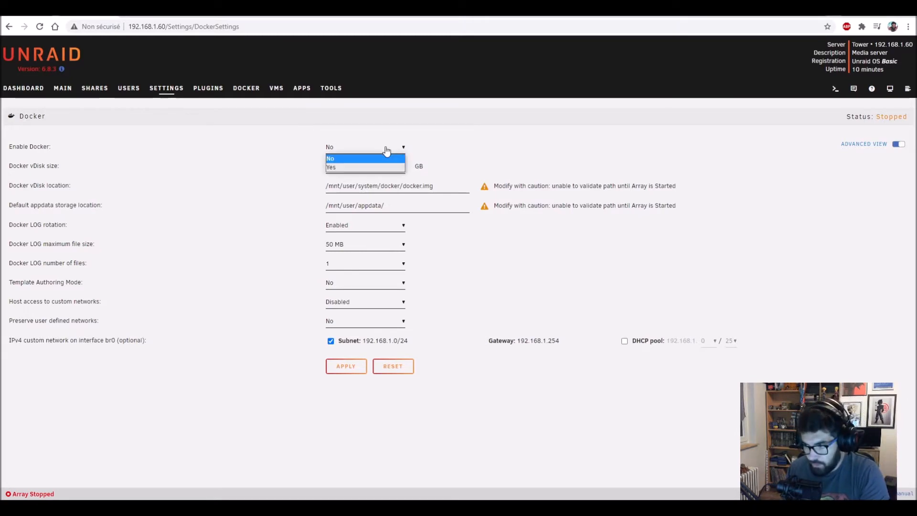
{"action": "left_click", "coordinate": [381, 167]}
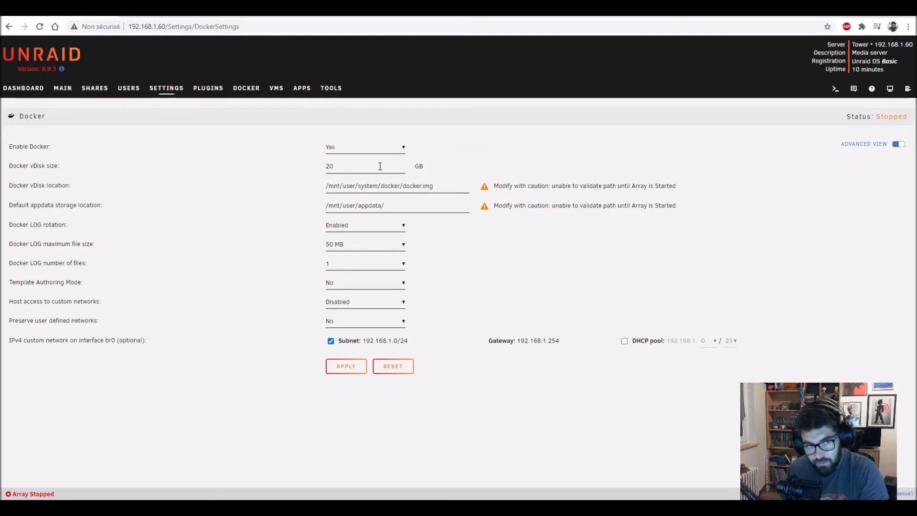
- Review the Docker vDisk size and vDisk location without editing them, and apply the Docker settings
{"action": "left_click", "coordinate": [380, 166]}
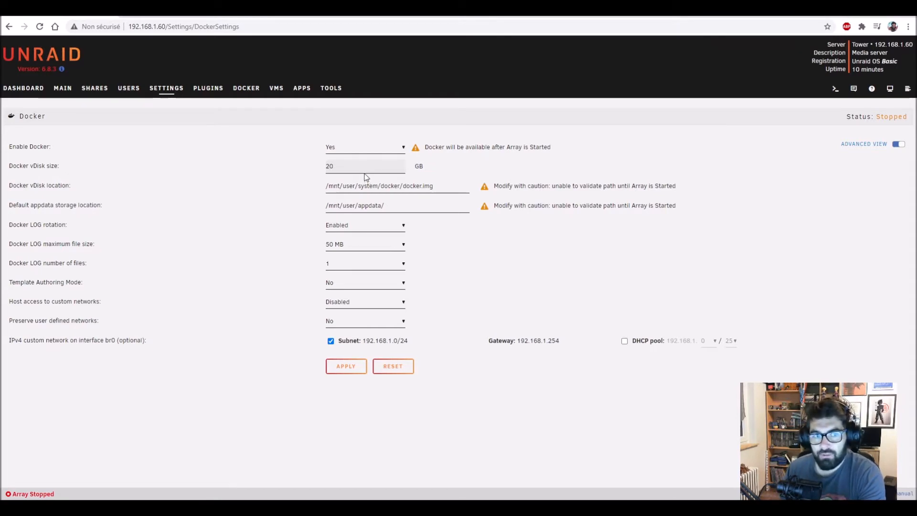
{"action": "double_click", "coordinate": [324, 167]}
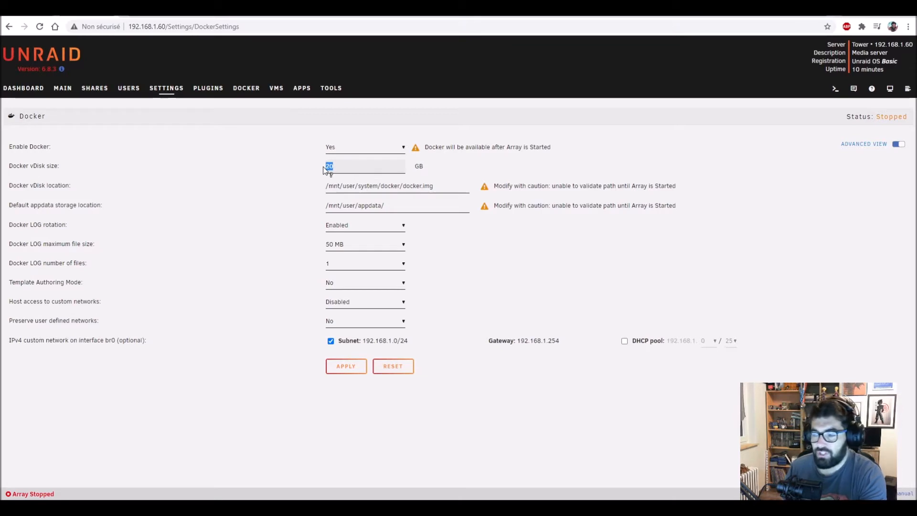
{"action": "left_click", "coordinate": [450, 165]}
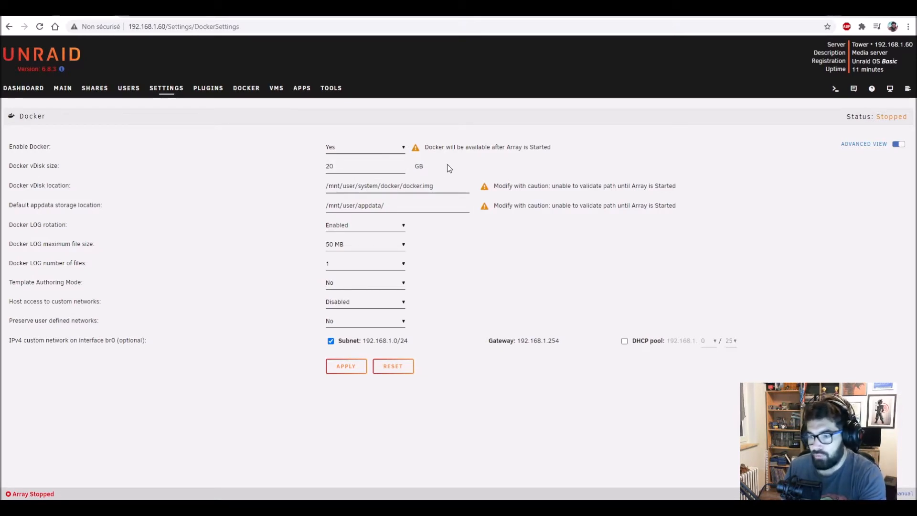
{"action": "left_click_drag", "start_coordinate": [372, 166], "coordinate": [296, 168]}
{"action": "left_click", "coordinate": [481, 170]}
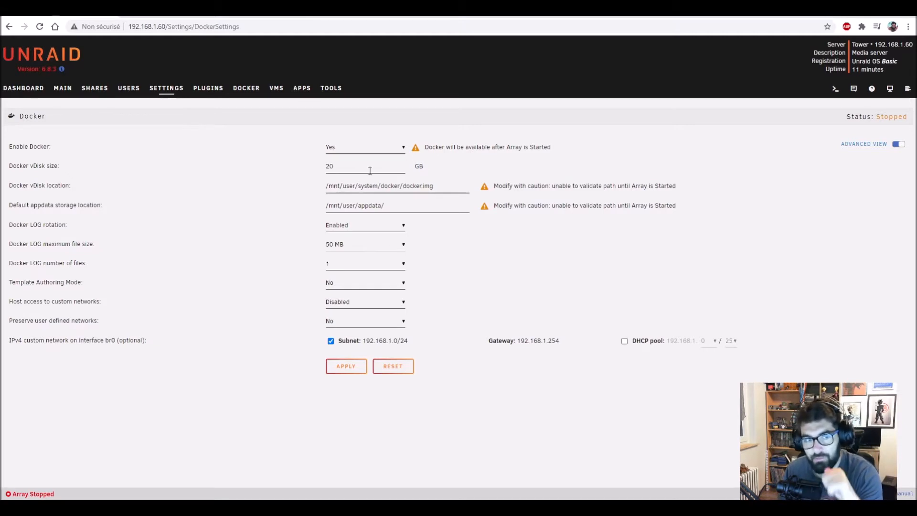
{"action": "left_click", "coordinate": [330, 187]}
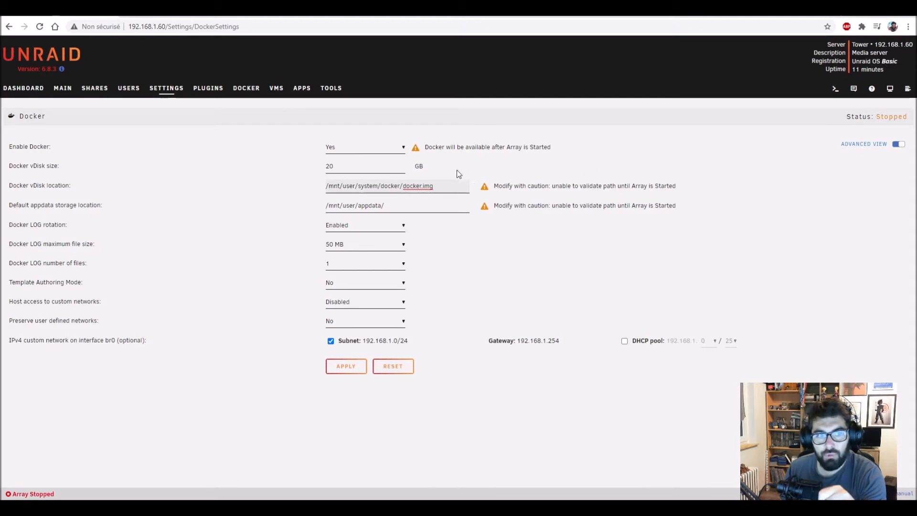
{"action": "left_click_drag", "start_coordinate": [338, 186], "coordinate": [371, 185]}
{"action": "left_click", "coordinate": [336, 187]}
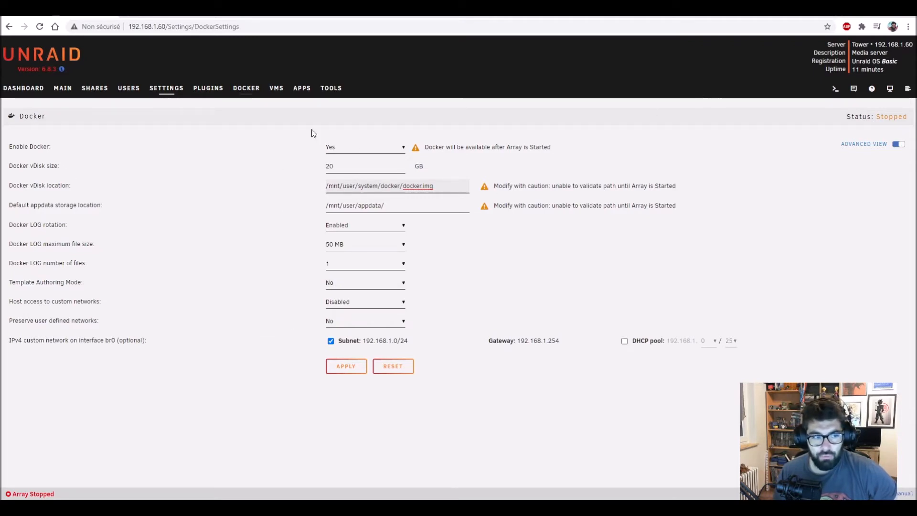
{"action": "left_click", "coordinate": [345, 366]}
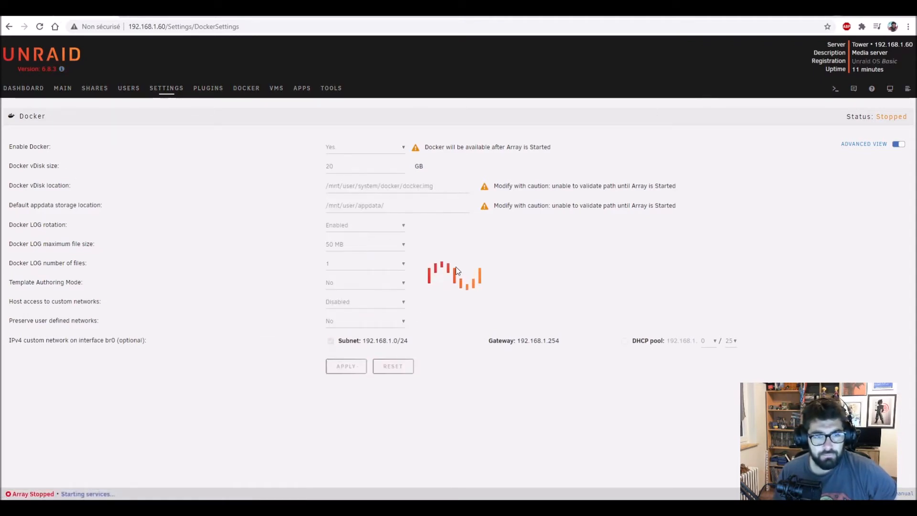
- Change the server name in the identification settings to superboki-lab
{"action": "left_click", "coordinate": [170, 92]}
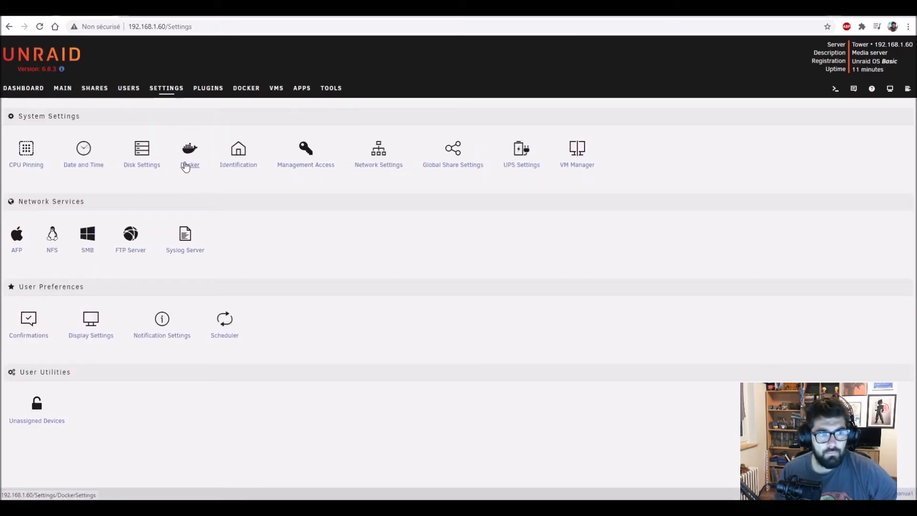
{"action": "left_click", "coordinate": [231, 161]}
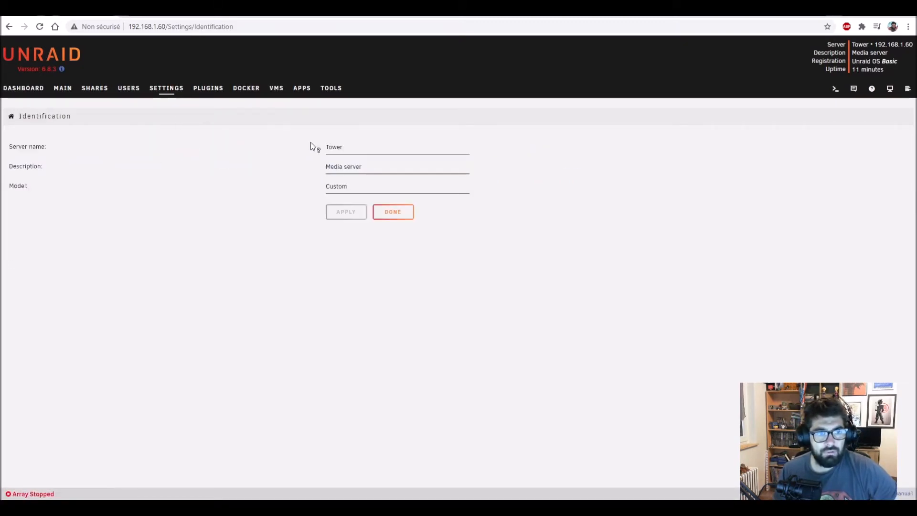
{"action": "left_click_drag", "start_coordinate": [358, 147], "coordinate": [299, 148]}
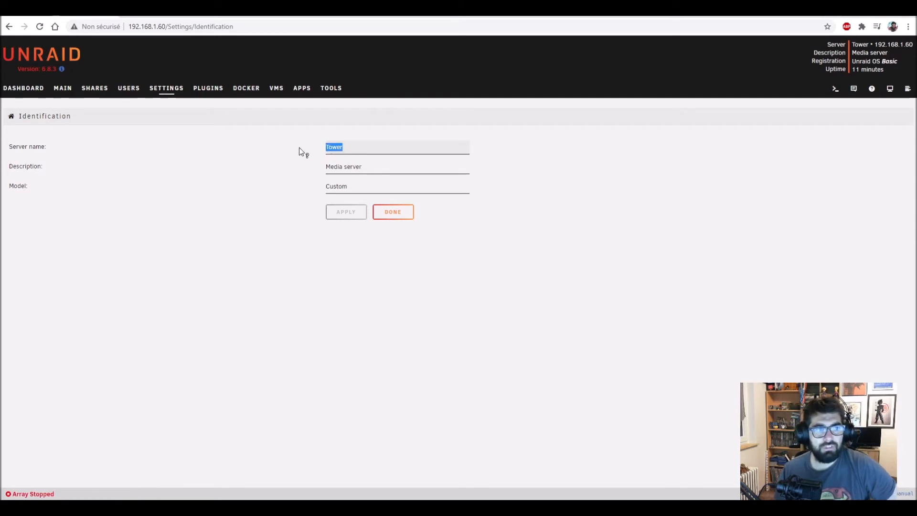
{"action": "type", "text": "sup"}
{"action": "key", "text": "BackSpace"}
{"action": "key", "text": "BackSpace"}
{"action": "key", "text": "BackSpace"}
{"action": "type", "text": "super"}
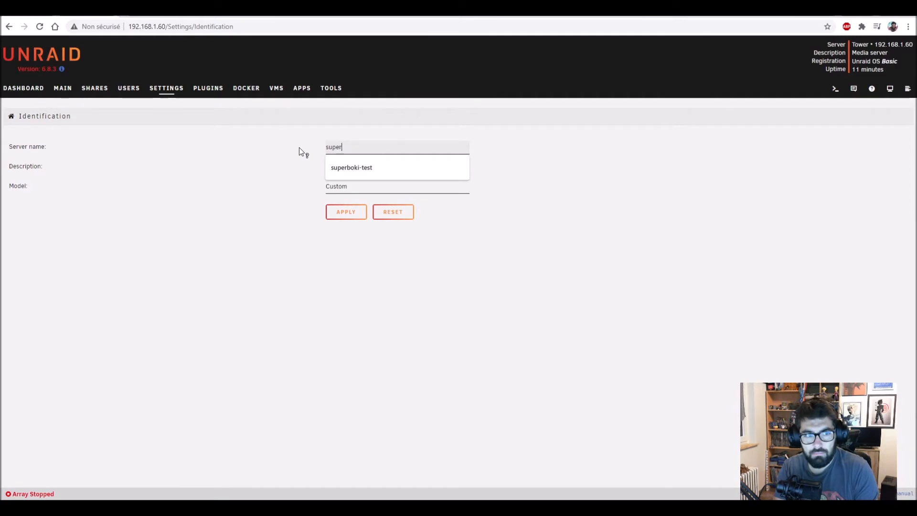
{"action": "type", "text": "bokila"}
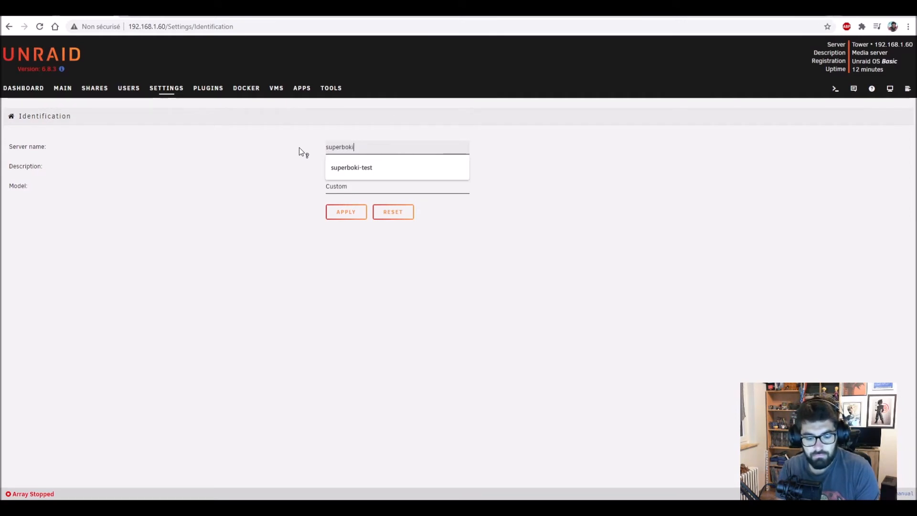
{"action": "key", "text": "BackSpace"}
{"action": "key", "text": "BackSpace"}
{"action": "type", "text": "-"}
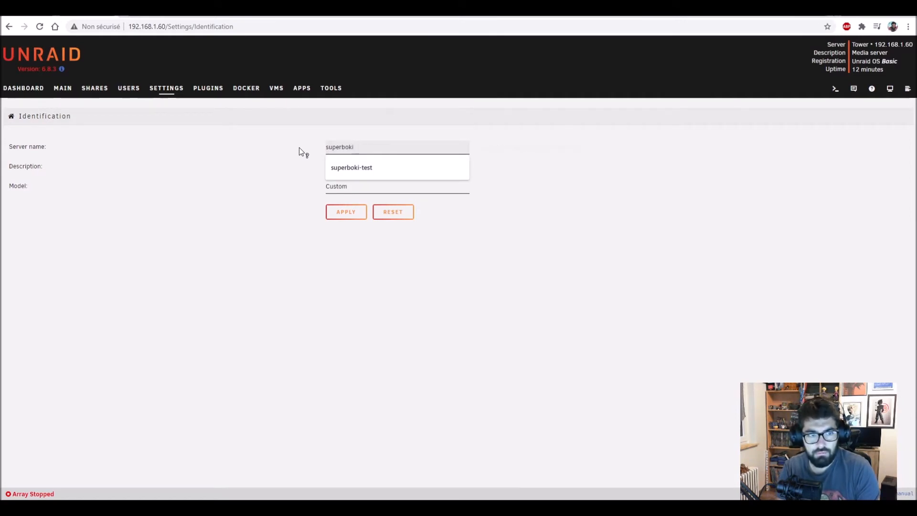
{"action": "type", "text": "lab"}
- Set the server description to "Serveur de Test pour la chaine", apply the identification changes and check them on the dashboard
{"action": "key", "text": "Tab"}
{"action": "type", "text": "Serv"}
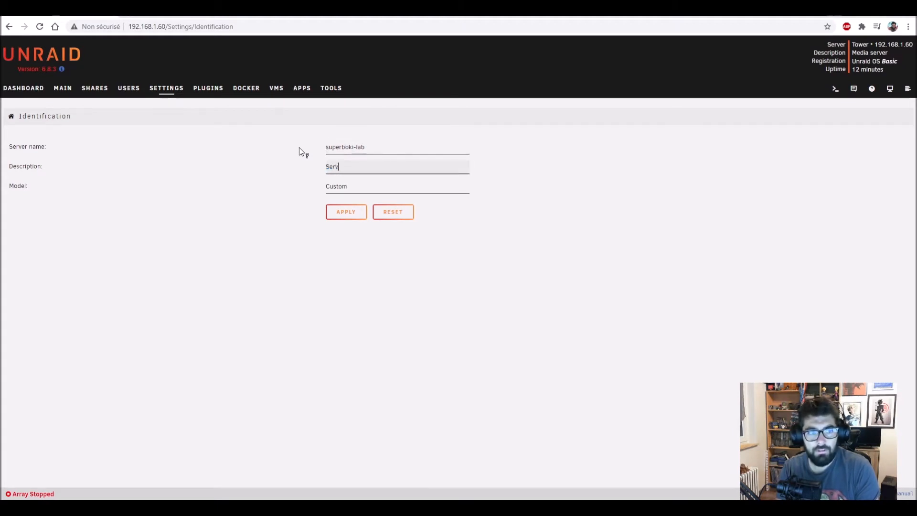
{"action": "type", "text": "eur de Test po"}
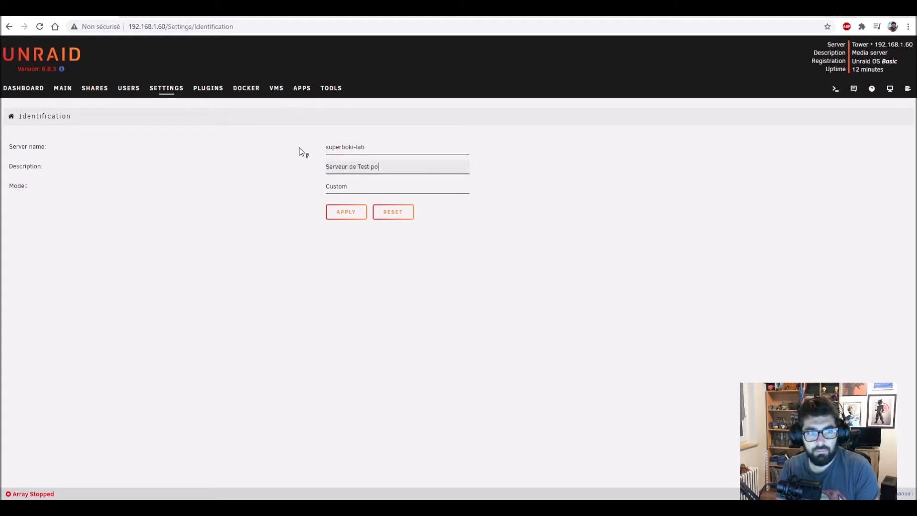
{"action": "type", "text": "ur la chaine"}
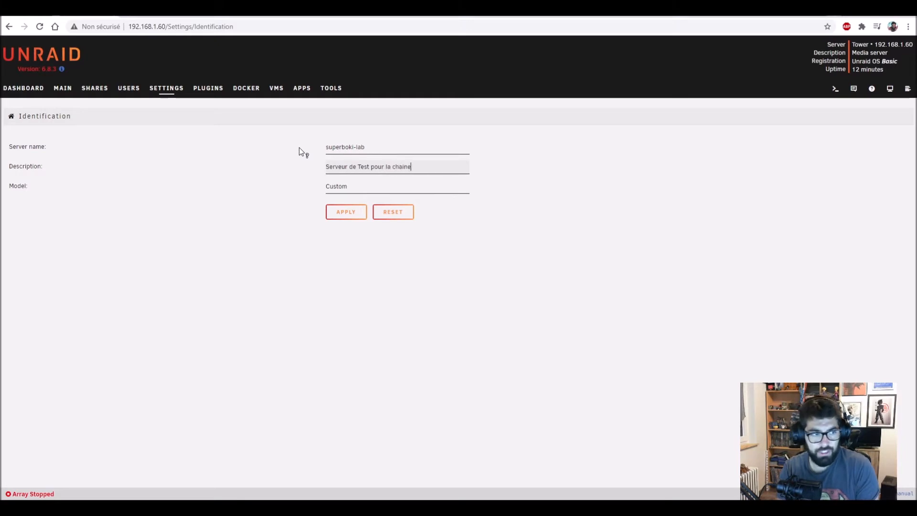
{"action": "left_click", "coordinate": [347, 211]}
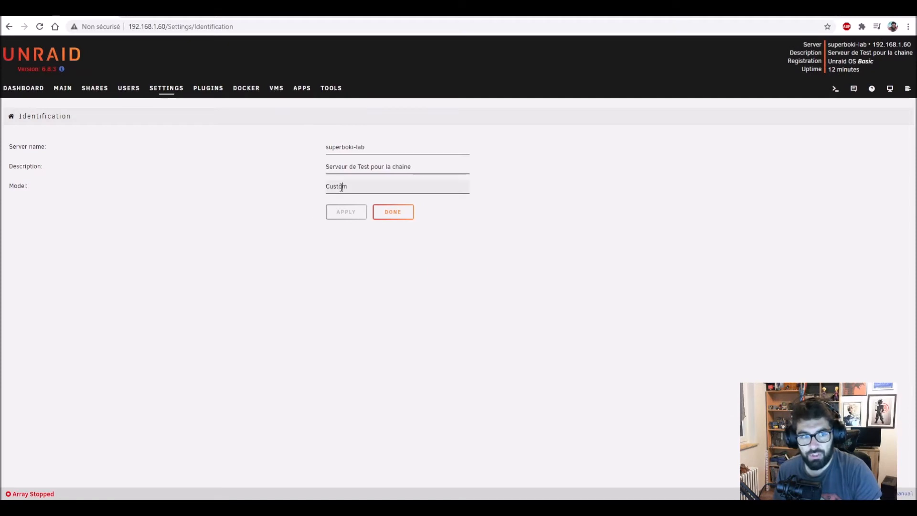
{"action": "left_click", "coordinate": [21, 90]}
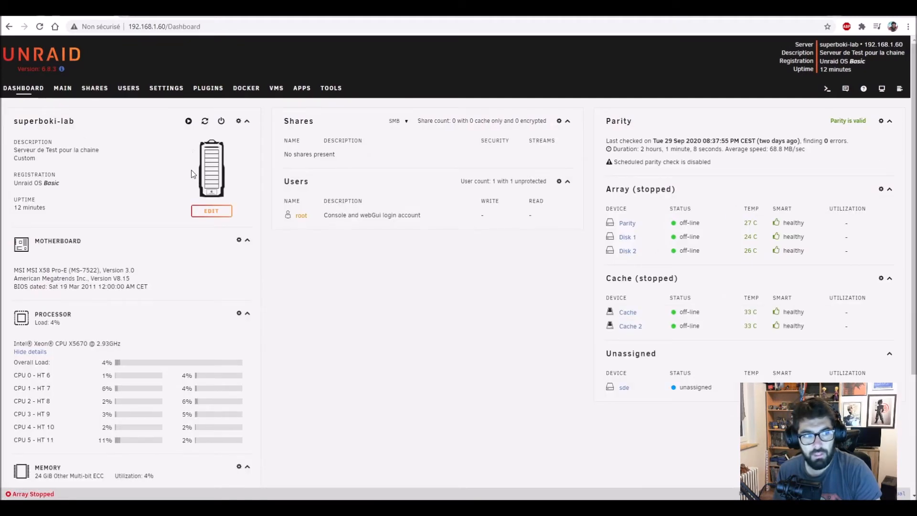
- Set the HTTP port to 8071 and the HTTPS port to 4436 in the management access settings, and apply
{"action": "left_click", "coordinate": [161, 94]}
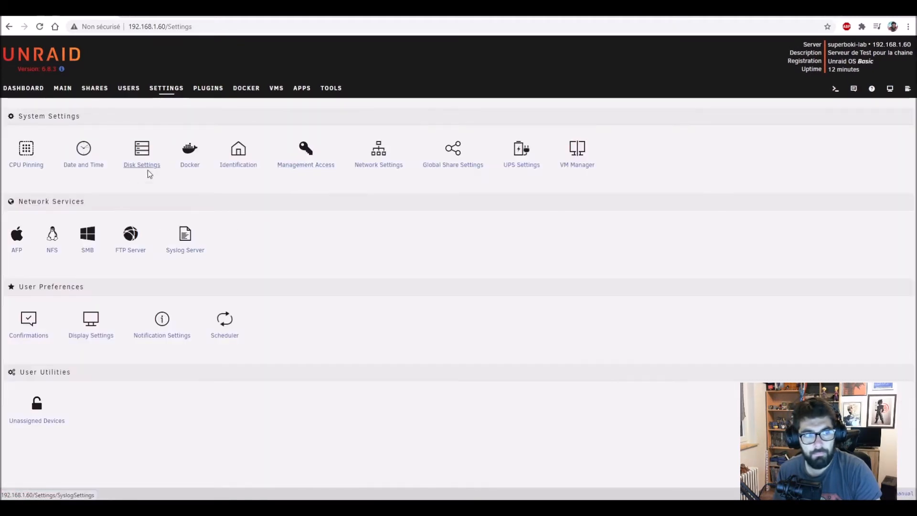
{"action": "left_click", "coordinate": [301, 170]}
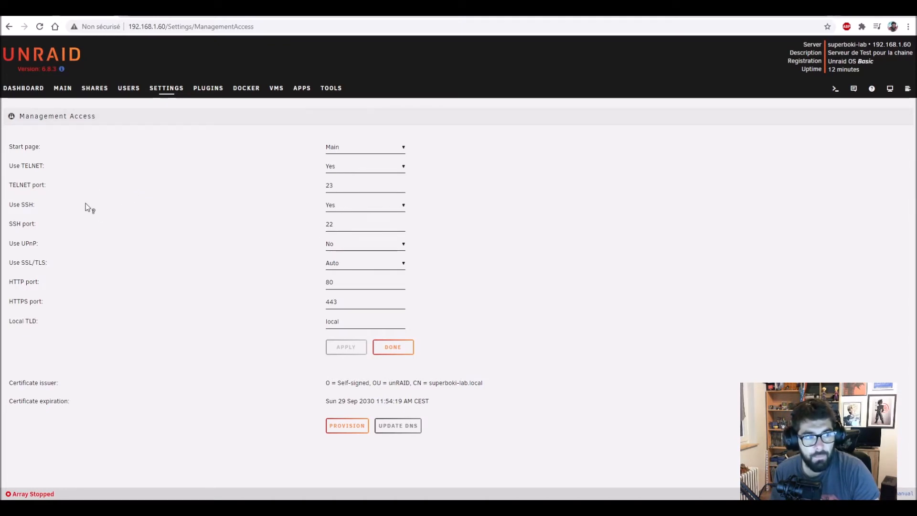
{"action": "left_click", "coordinate": [334, 222]}
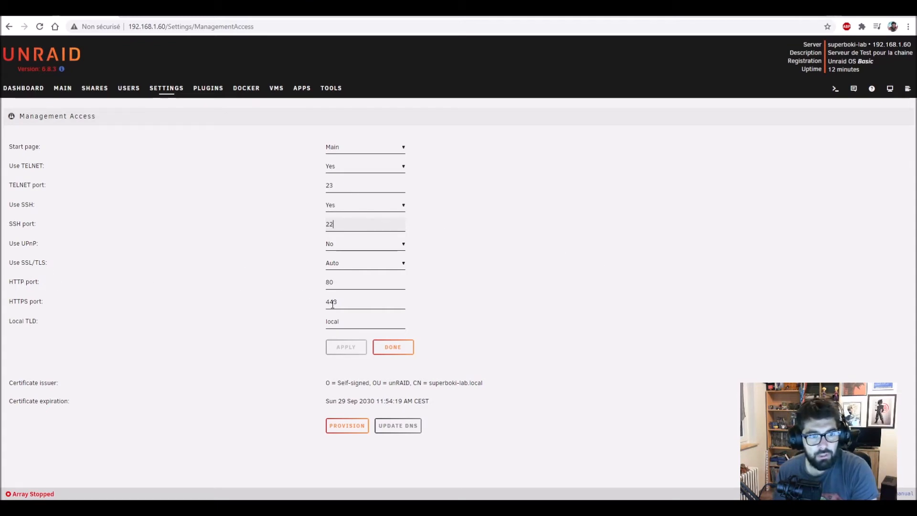
{"action": "left_click", "coordinate": [352, 301]}
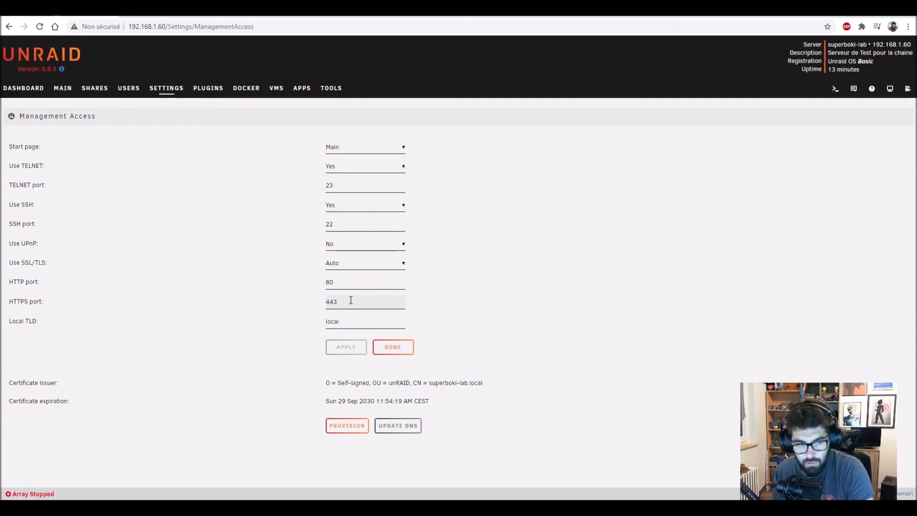
{"action": "left_click", "coordinate": [342, 283]}
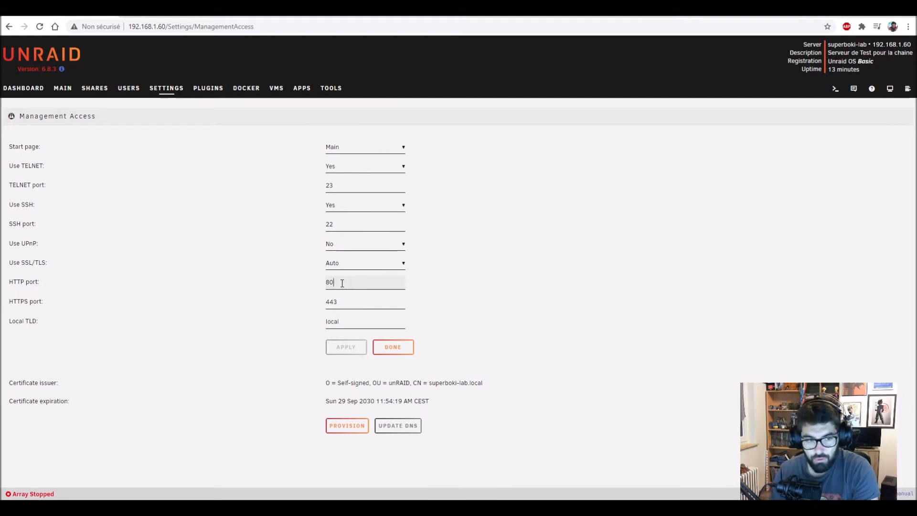
{"action": "type", "text": "71"}
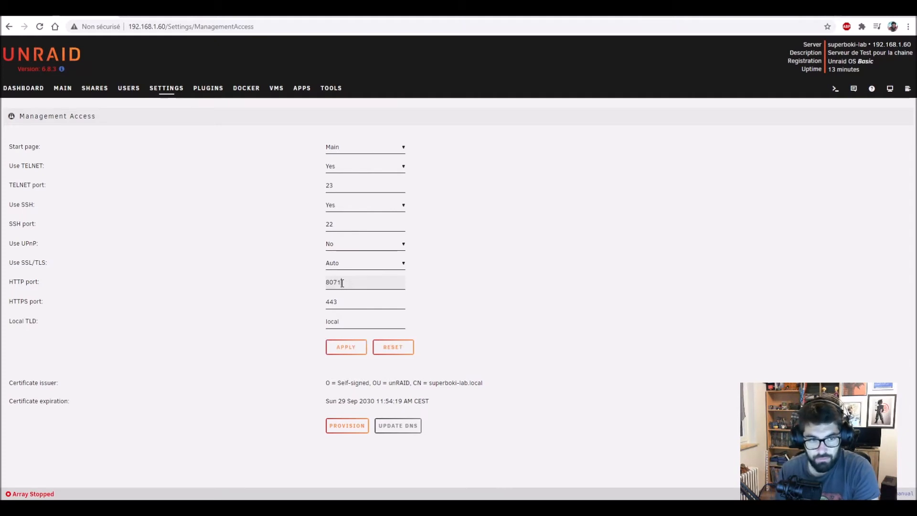
{"action": "left_click", "coordinate": [342, 301]}
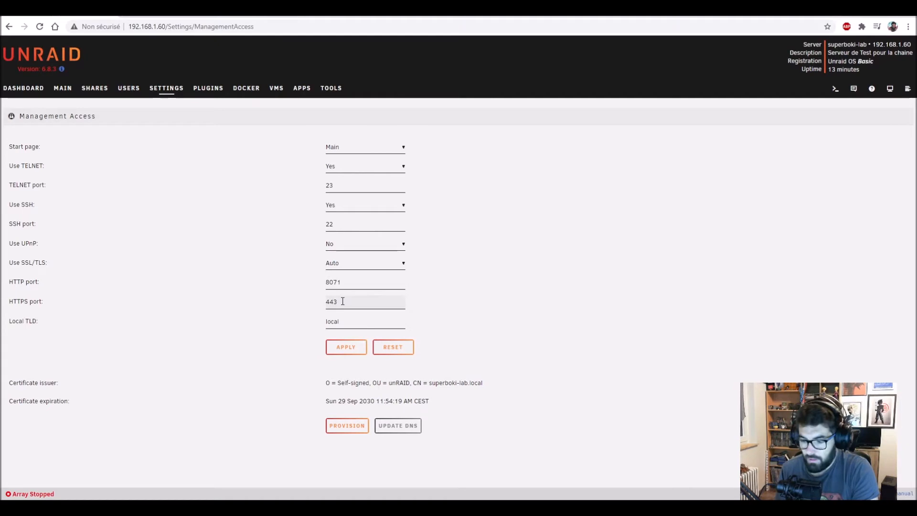
{"action": "type", "text": "6"}
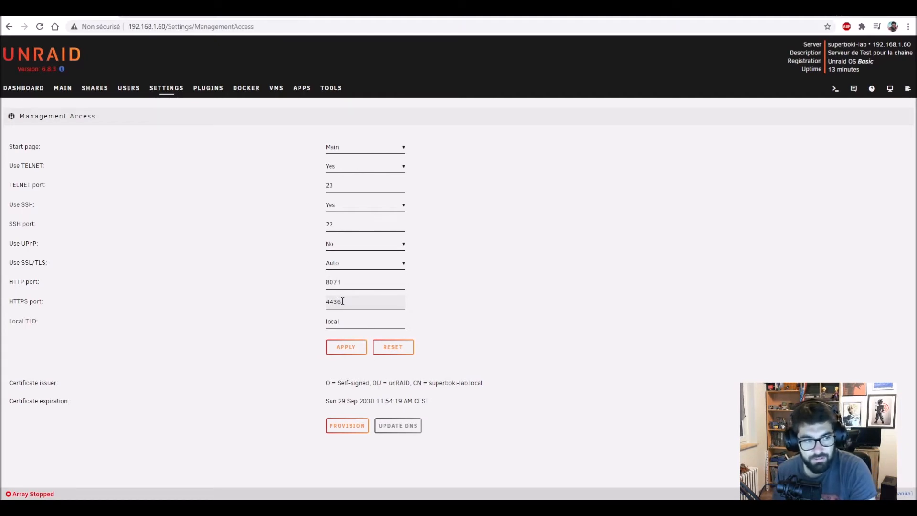
{"action": "left_click", "coordinate": [341, 352]}
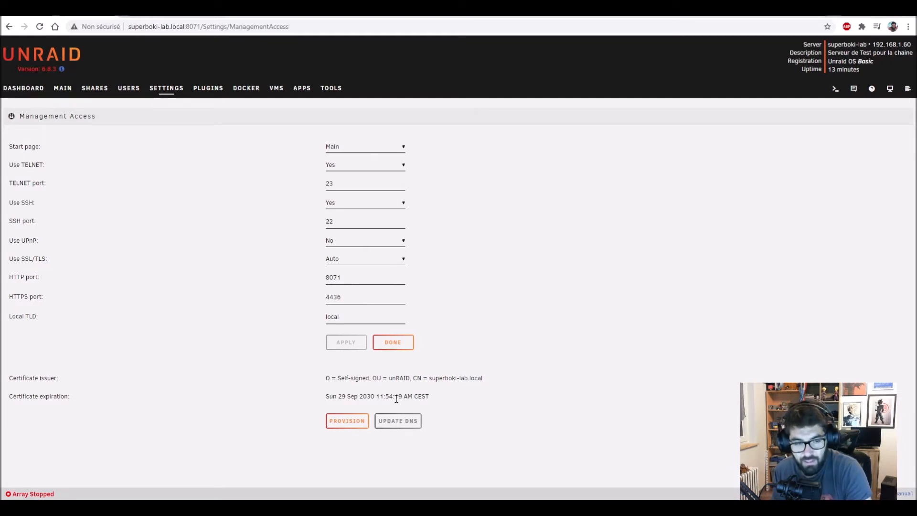
- Review the network settings of interface eth0 and open the global share settings
{"action": "left_click", "coordinate": [168, 89]}
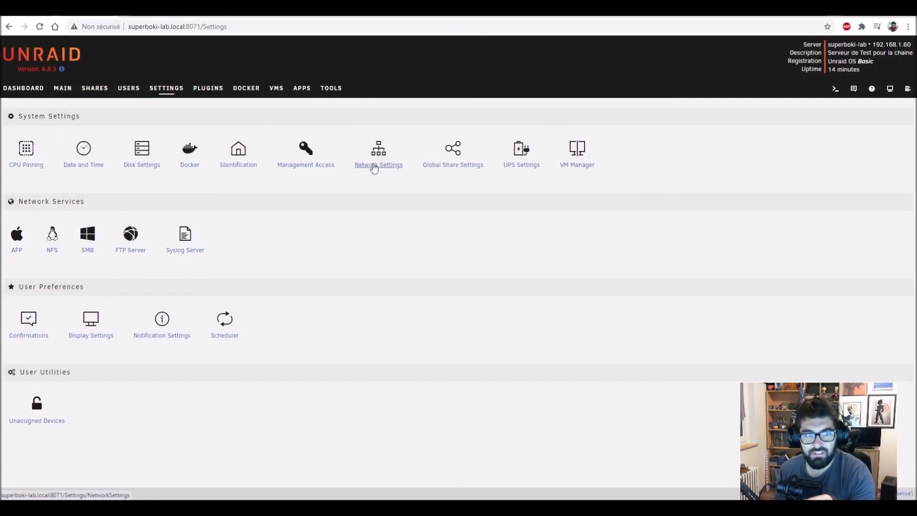
{"action": "left_click", "coordinate": [374, 168]}
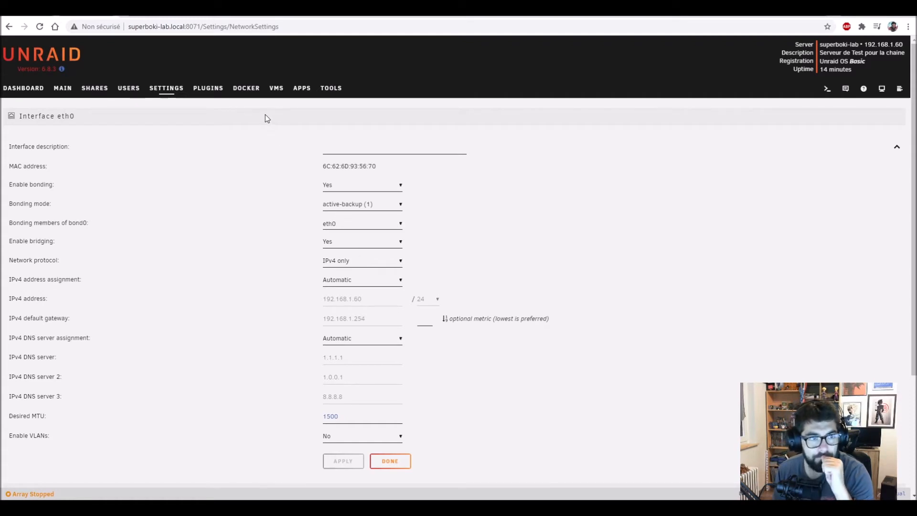
{"action": "left_click", "coordinate": [160, 90]}
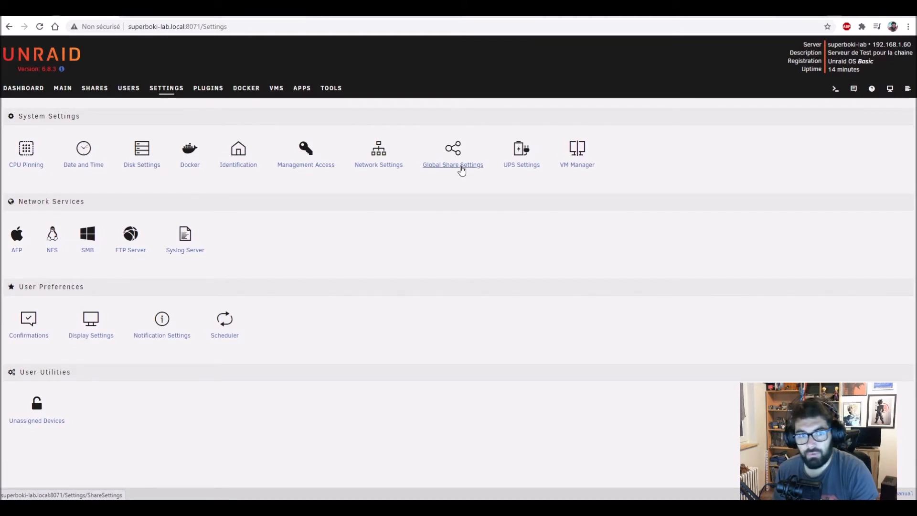
{"action": "left_click", "coordinate": [454, 165]}
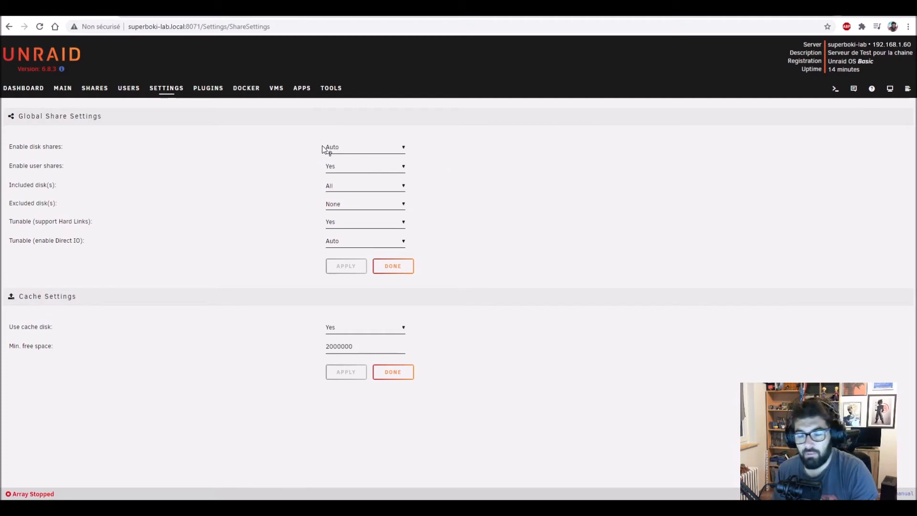
- Check the selectable included disks and read the help for the cache's minimum free space, then close the global share settings
{"action": "left_click", "coordinate": [342, 186]}
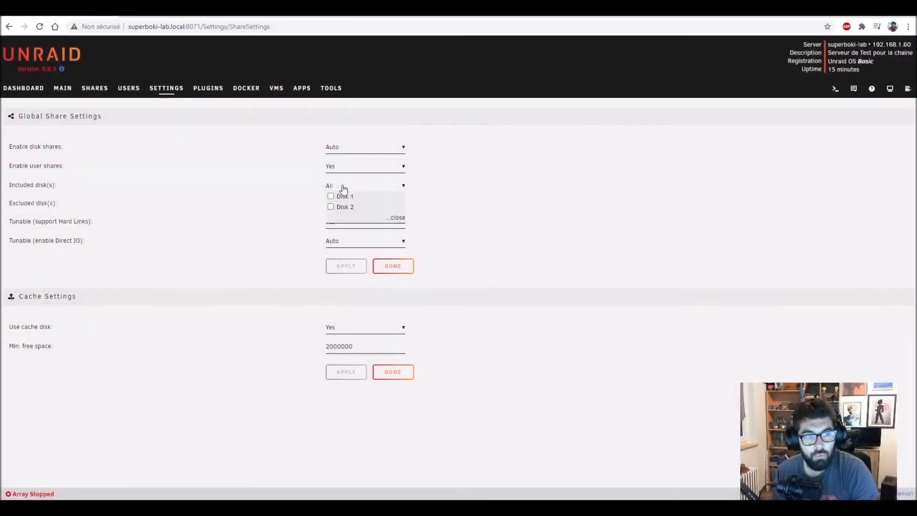
{"action": "left_click", "coordinate": [240, 183]}
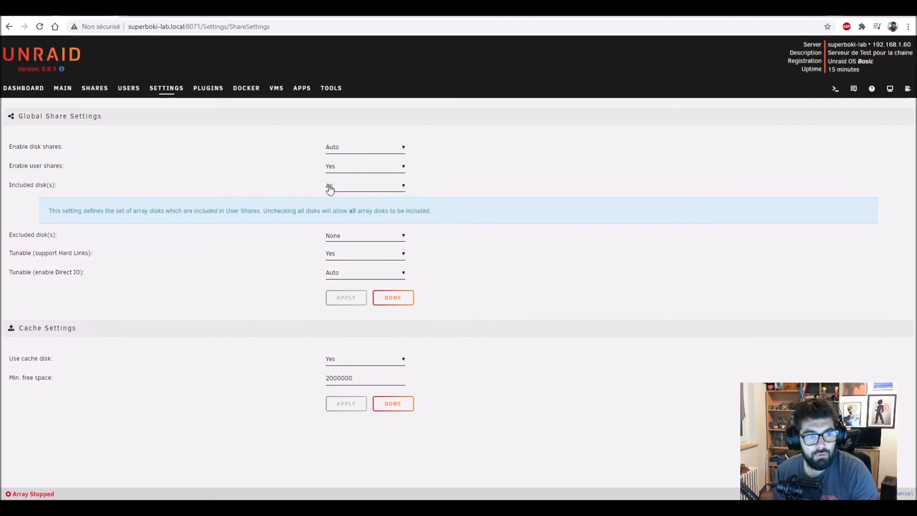
{"action": "left_click", "coordinate": [264, 191]}
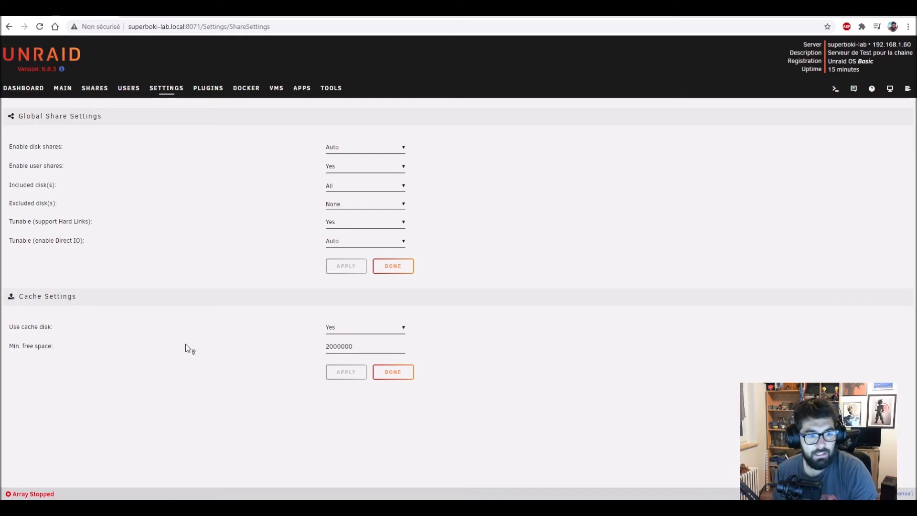
{"action": "left_click", "coordinate": [334, 345]}
{"action": "left_click", "coordinate": [246, 343]}
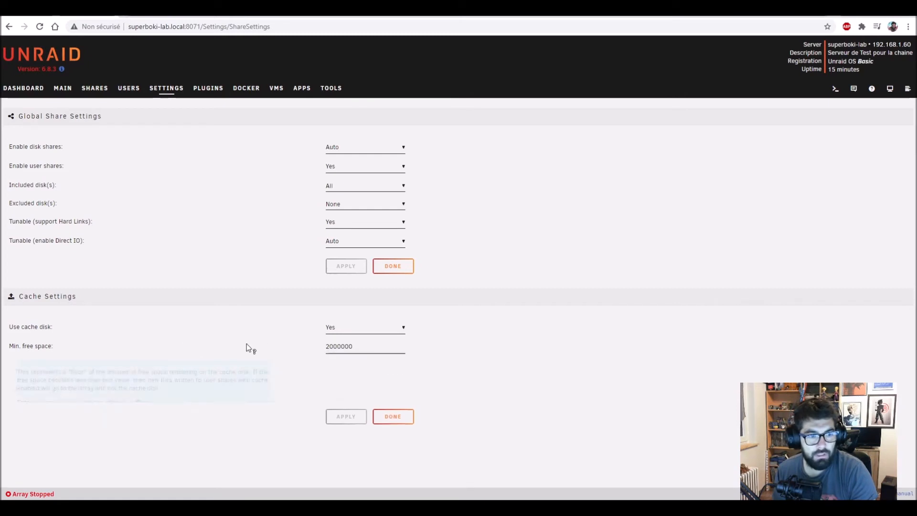
{"action": "scroll", "coordinate": [211, 389], "scroll_direction": "down", "scroll_amount": 1}
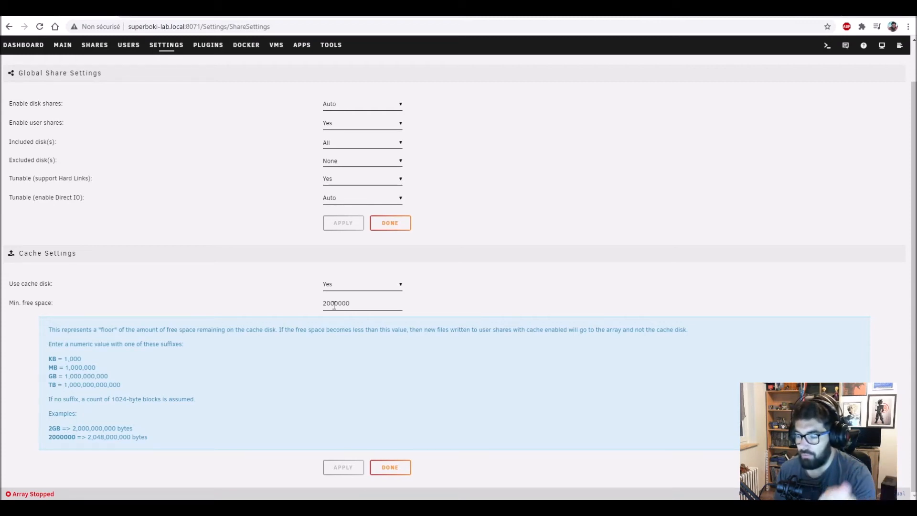
{"action": "left_click", "coordinate": [391, 467]}
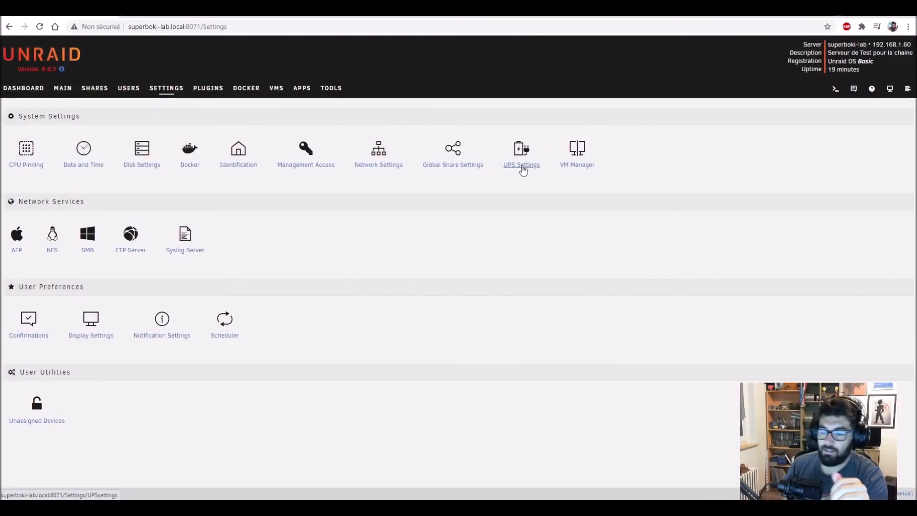
- Review the UPS settings and consult the linked online APC UPS daemon manual
{"action": "left_click", "coordinate": [522, 168]}
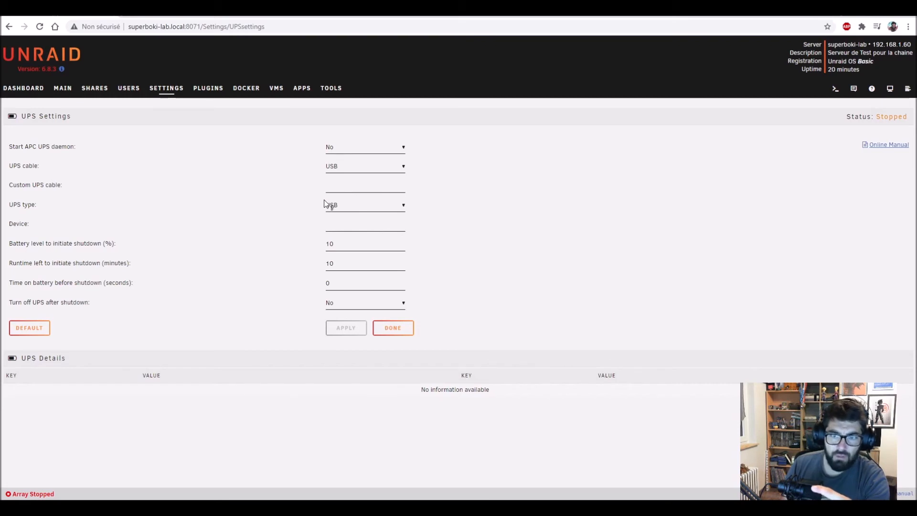
{"action": "left_click", "coordinate": [895, 148]}
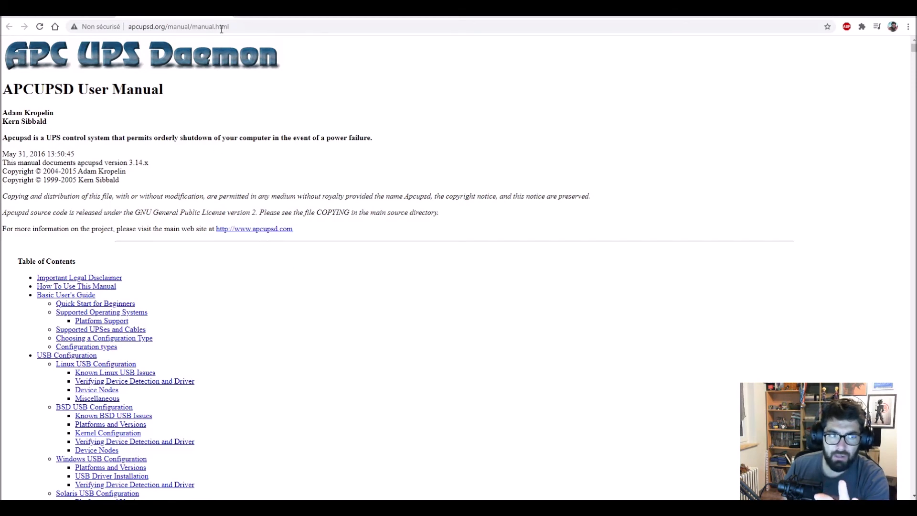
{"action": "key", "text": "alt+Left"}
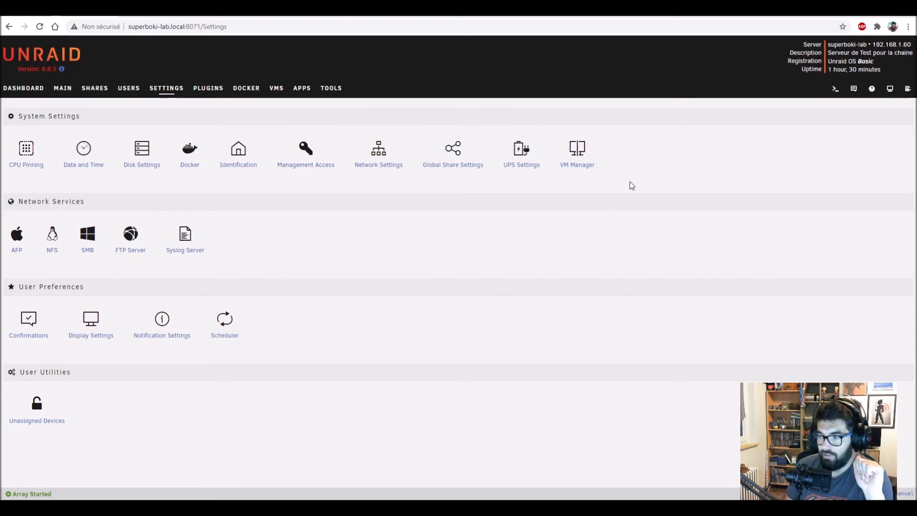
- In the VM Manager settings, check the default ISO storage path and download the virtio-win-0.1.173-2.iso Windows VirtIO driver
{"action": "left_click", "coordinate": [573, 167]}
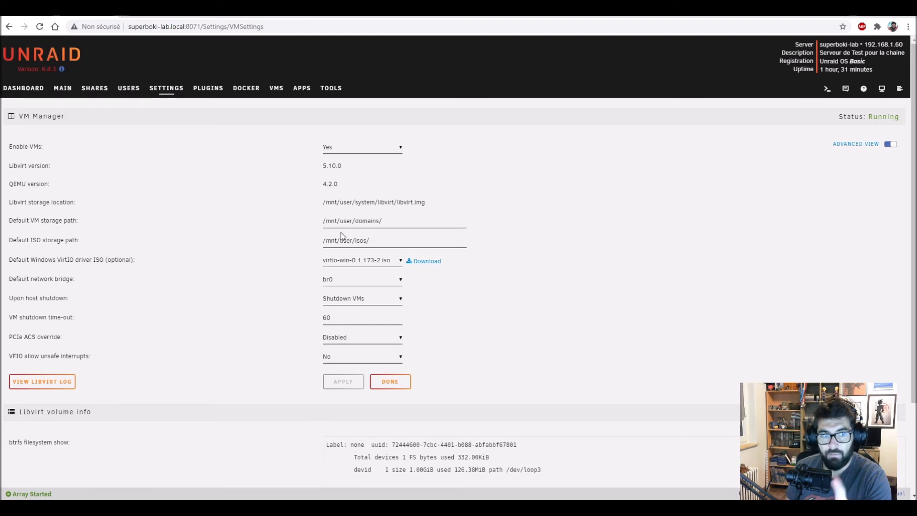
{"action": "left_click", "coordinate": [391, 245]}
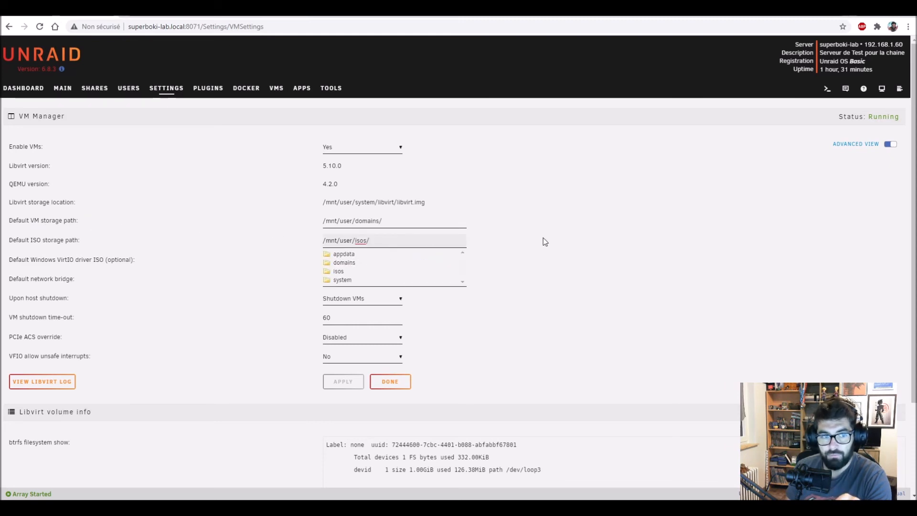
{"action": "scroll", "coordinate": [380, 252], "scroll_direction": "down", "scroll_amount": 1}
{"action": "left_click", "coordinate": [525, 186]}
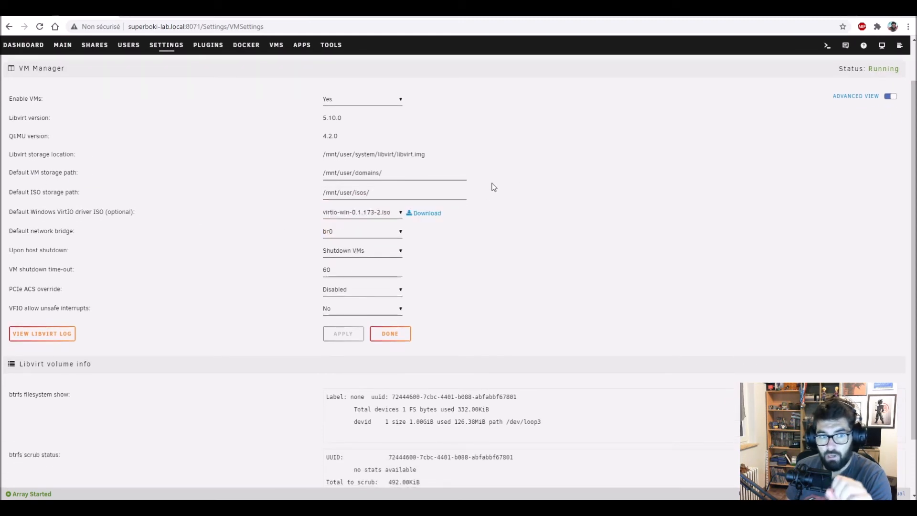
{"action": "left_click", "coordinate": [388, 213]}
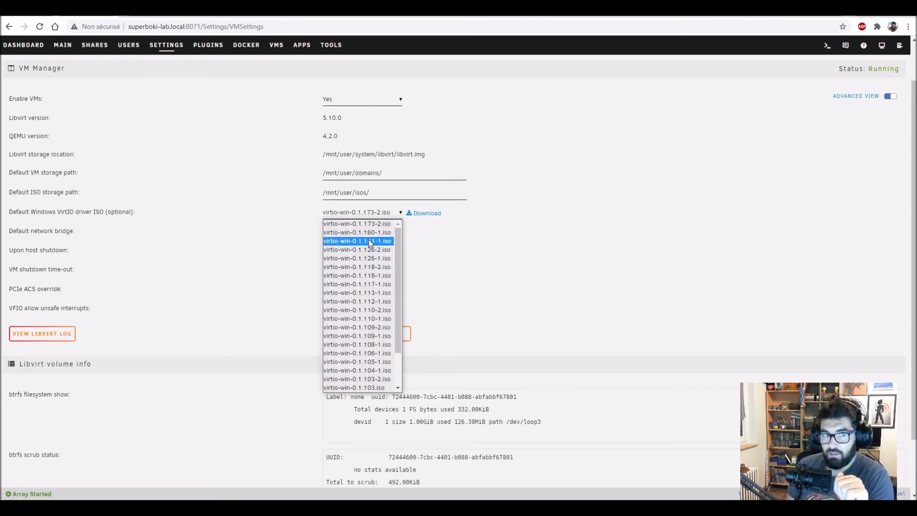
{"action": "left_click", "coordinate": [361, 224]}
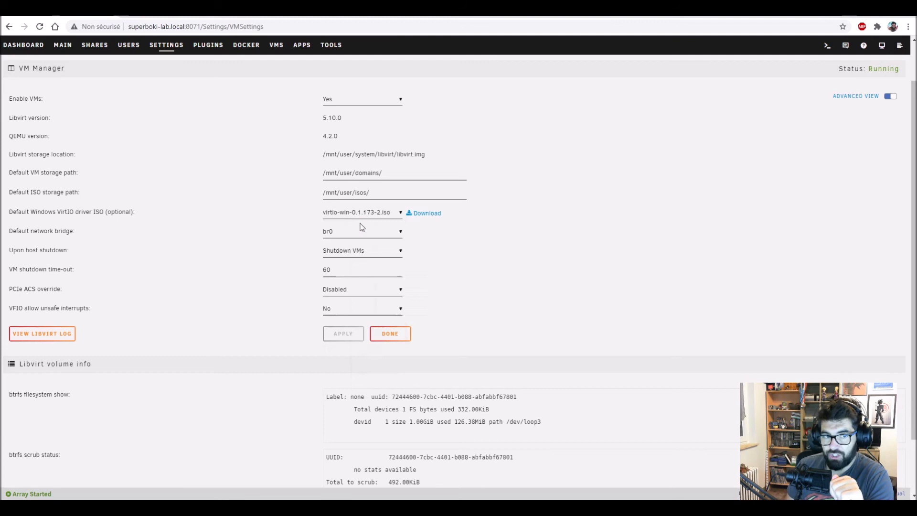
{"action": "left_click", "coordinate": [428, 215]}
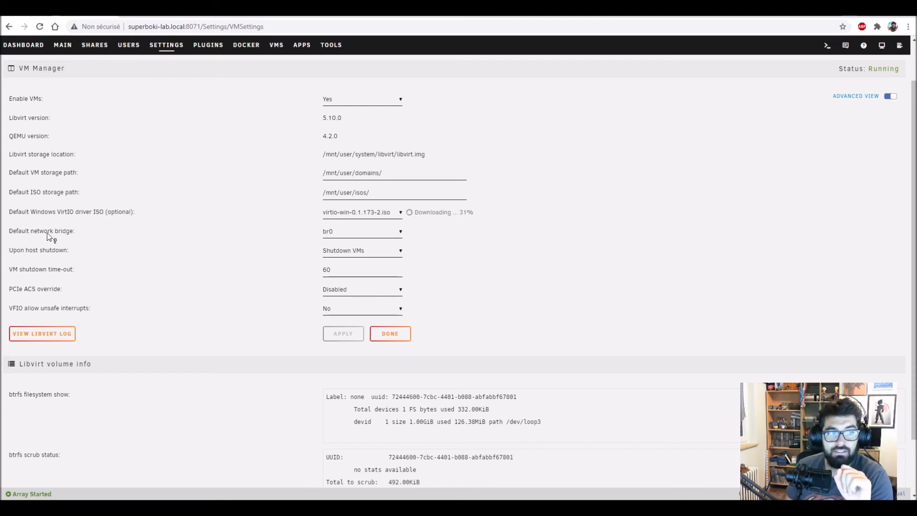
- Examine the default network bridge options and read the help for the VM shutdown time-out
{"action": "left_click", "coordinate": [358, 231]}
{"action": "left_click", "coordinate": [362, 232]}
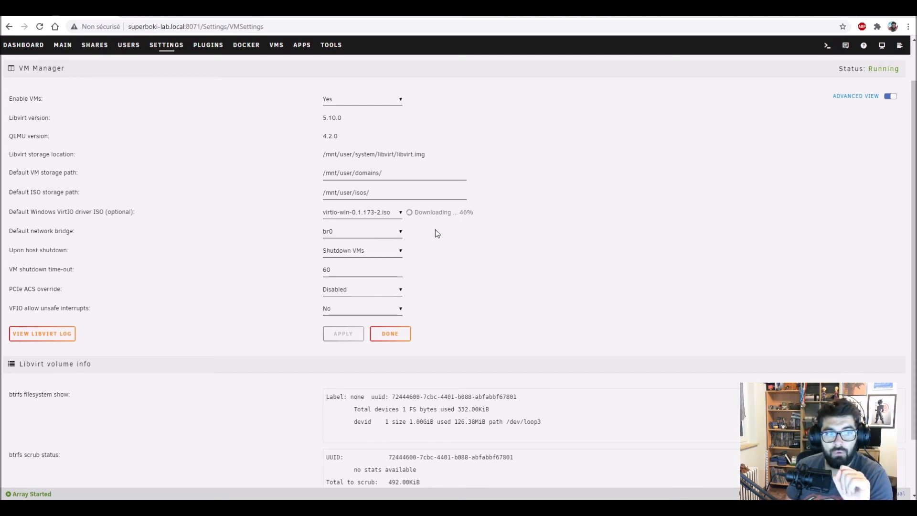
{"action": "left_click", "coordinate": [370, 234]}
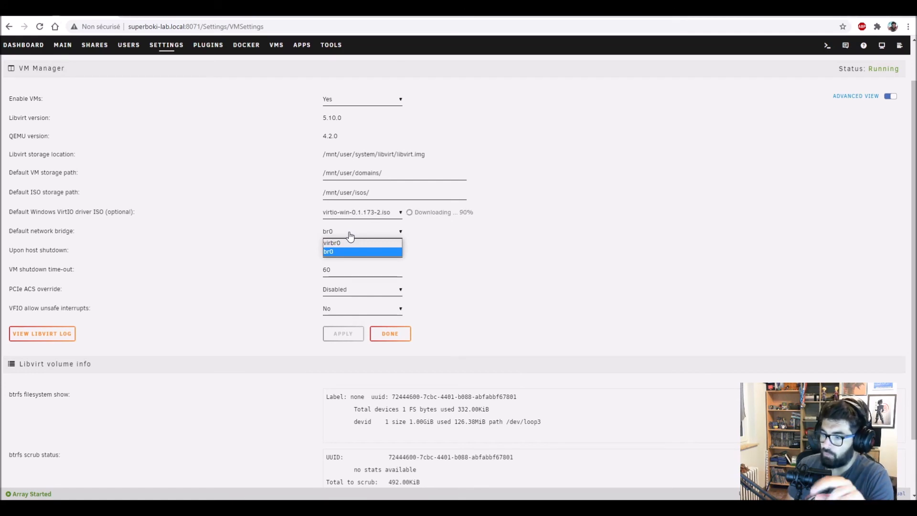
{"action": "left_click", "coordinate": [494, 242]}
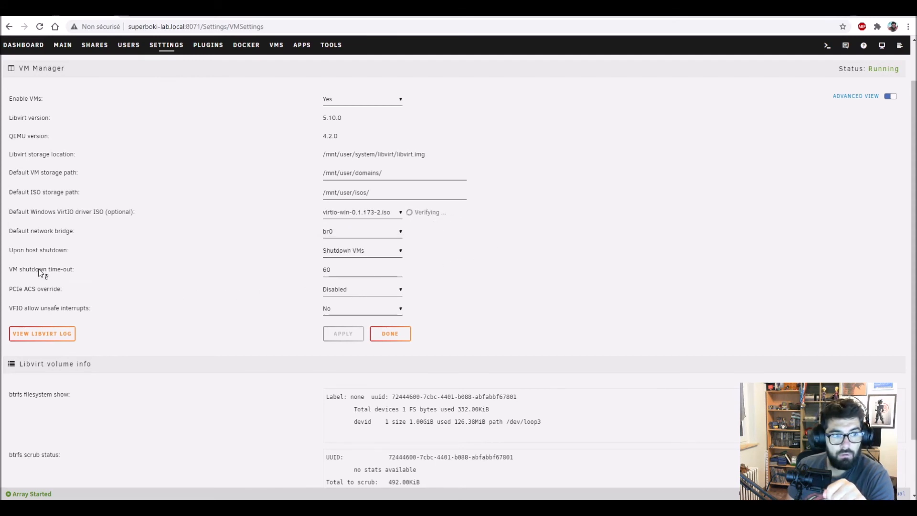
{"action": "left_click_drag", "start_coordinate": [13, 269], "coordinate": [52, 276]}
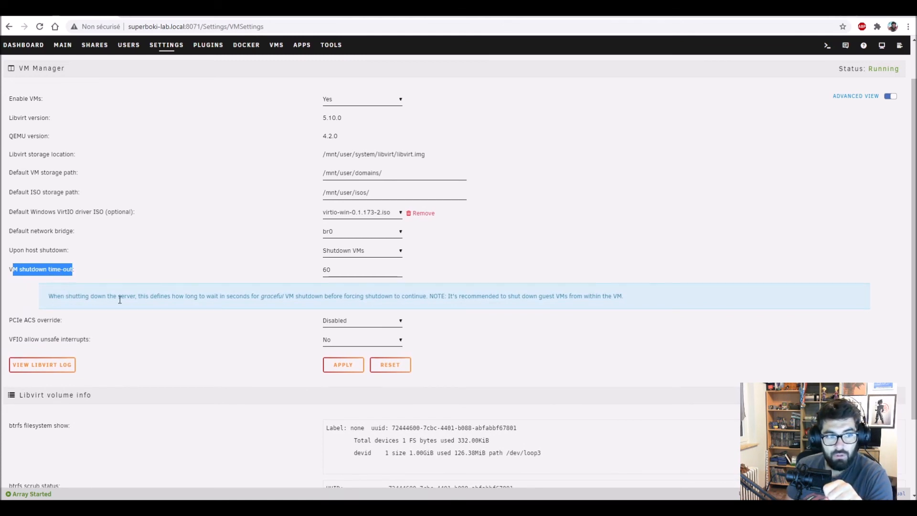
{"action": "left_click_drag", "start_coordinate": [295, 296], "coordinate": [438, 296]}
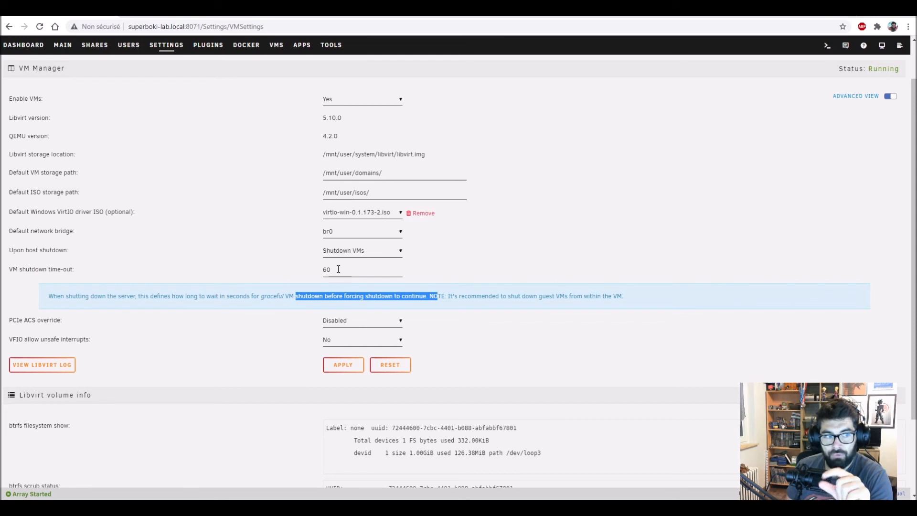
{"action": "left_click", "coordinate": [578, 304]}
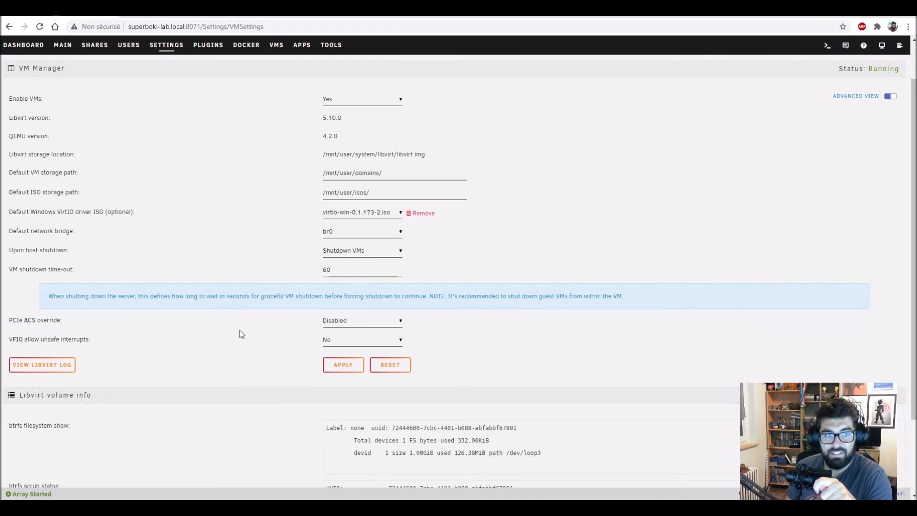
- Set the PCIe ACS override to Both, apply the change and close the VM Manager settings
{"action": "left_click", "coordinate": [344, 322]}
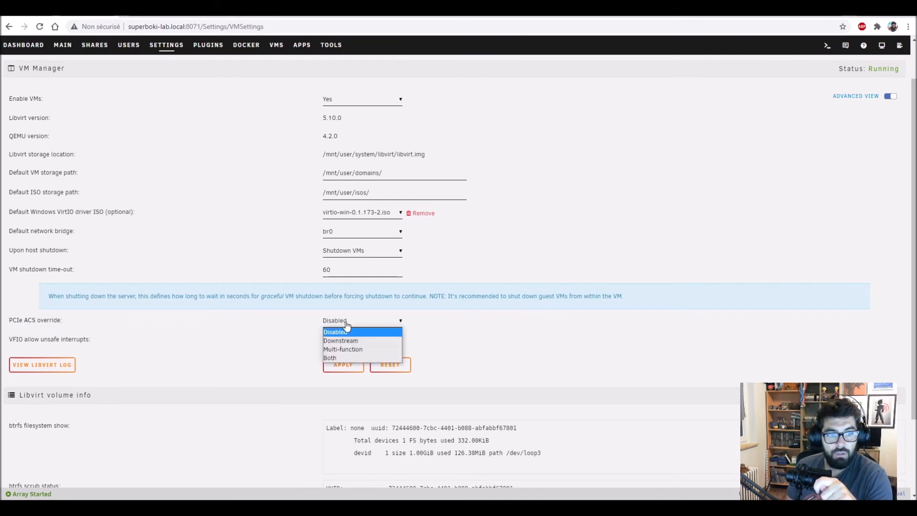
{"action": "left_click", "coordinate": [340, 359]}
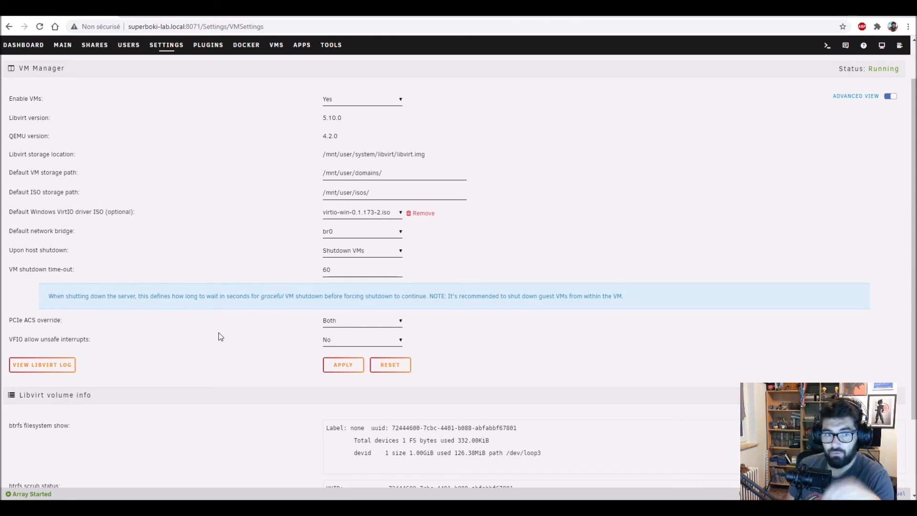
{"action": "left_click", "coordinate": [337, 365]}
{"action": "left_click", "coordinate": [390, 364]}
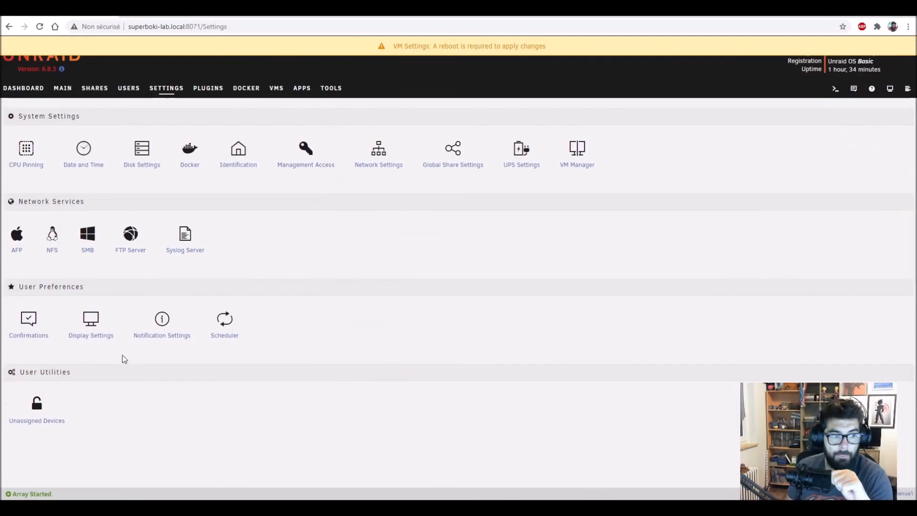
- Look through the display settings and return to the settings overview
{"action": "left_click", "coordinate": [94, 336]}
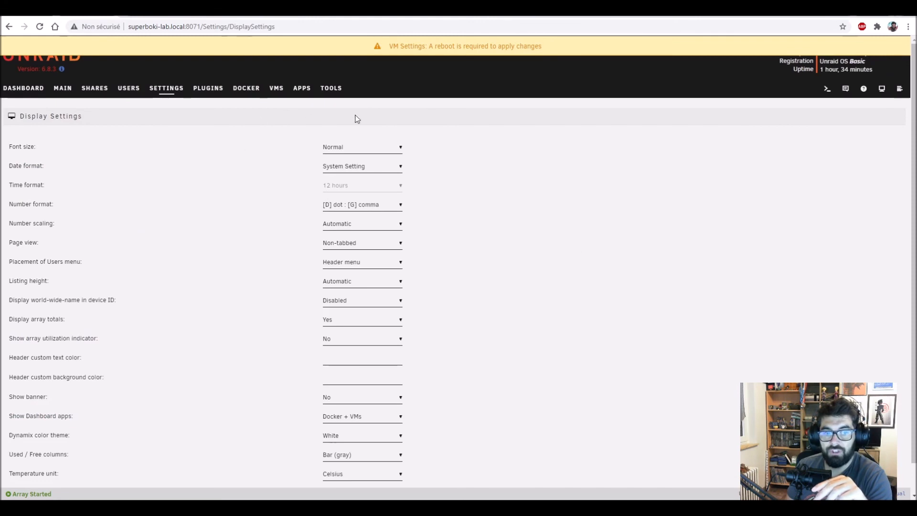
{"action": "scroll", "coordinate": [530, 262], "scroll_direction": "down", "scroll_amount": 1}
{"action": "scroll", "coordinate": [522, 280], "scroll_direction": "up", "scroll_amount": 1}
{"action": "left_click", "coordinate": [167, 88]}
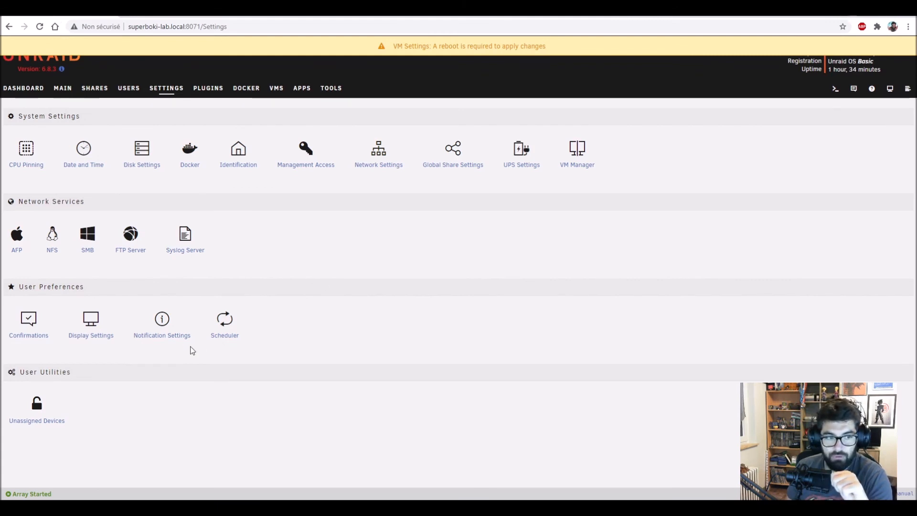
- Review the notification and SMTP settings, including the notification agents, and return to the settings overview
{"action": "left_click", "coordinate": [160, 334]}
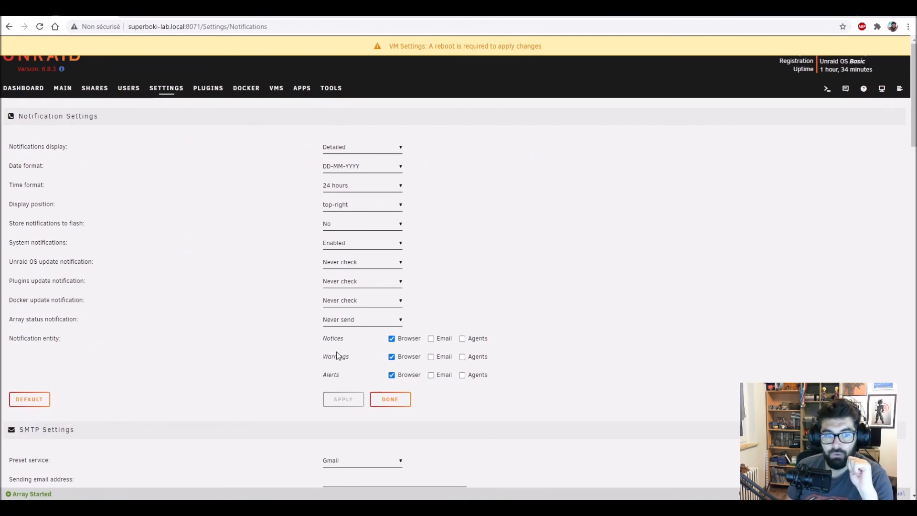
{"action": "scroll", "coordinate": [463, 368], "scroll_direction": "down", "scroll_amount": 3}
{"action": "scroll", "coordinate": [470, 367], "scroll_direction": "down", "scroll_amount": 5}
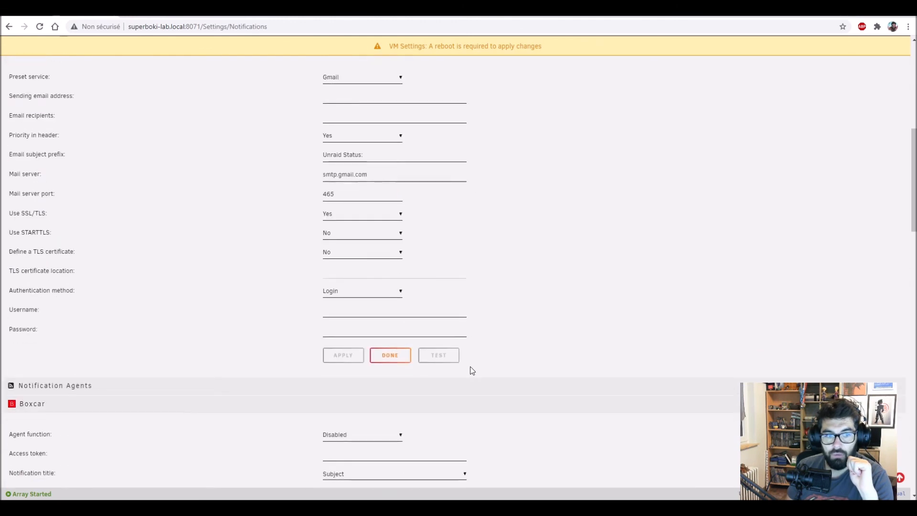
{"action": "scroll", "coordinate": [470, 366], "scroll_direction": "up", "scroll_amount": 3}
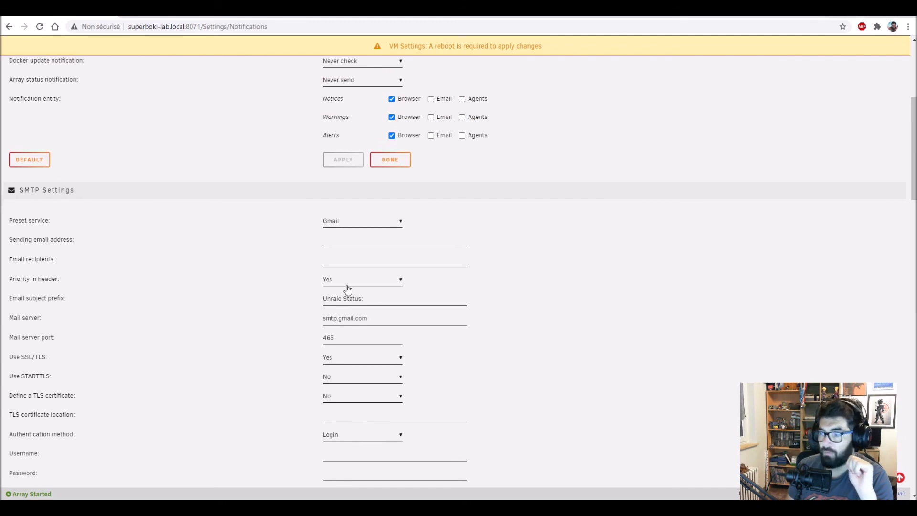
{"action": "scroll", "coordinate": [347, 286], "scroll_direction": "up", "scroll_amount": 5}
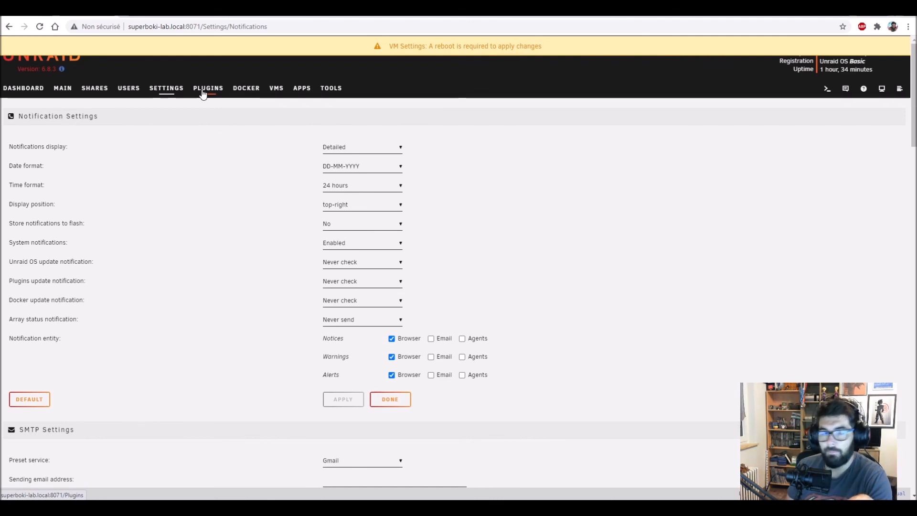
{"action": "left_click", "coordinate": [166, 96]}
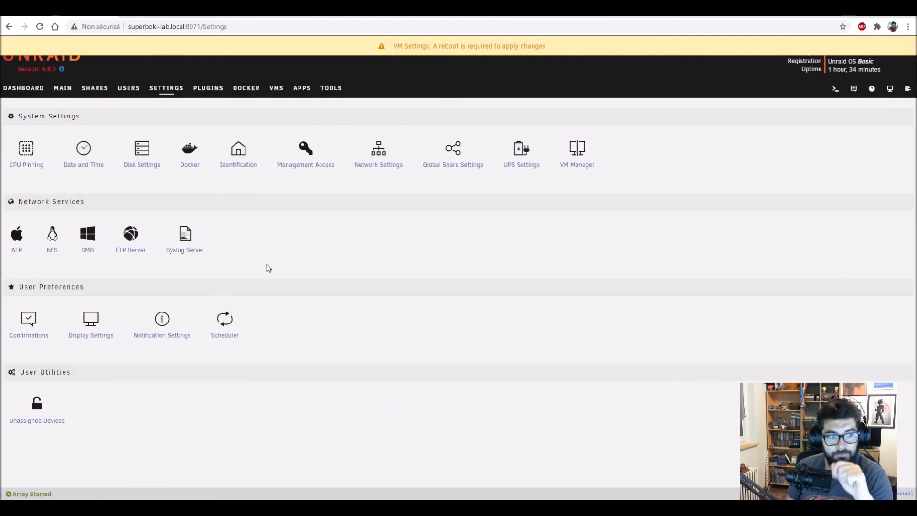
- Review the scheduler's parity check help and mover settings, and return to the settings overview
{"action": "left_click", "coordinate": [224, 335]}
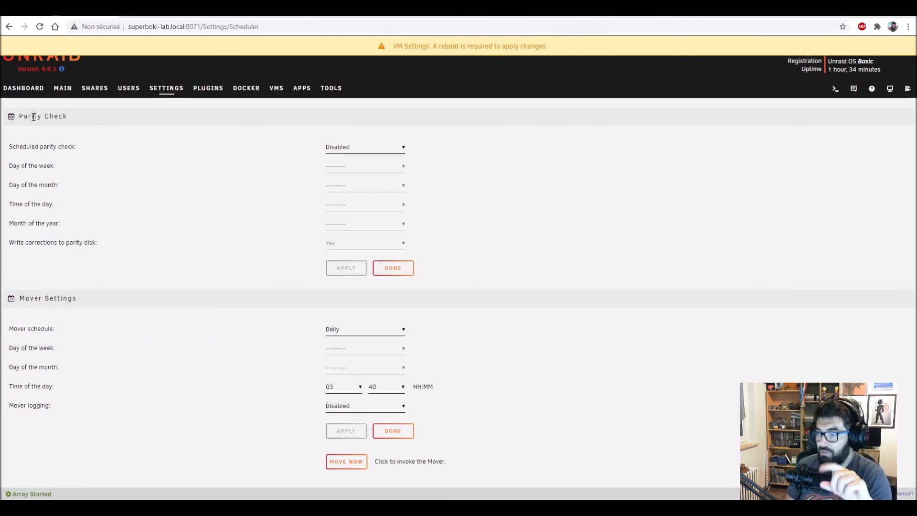
{"action": "left_click_drag", "start_coordinate": [26, 145], "coordinate": [71, 153]}
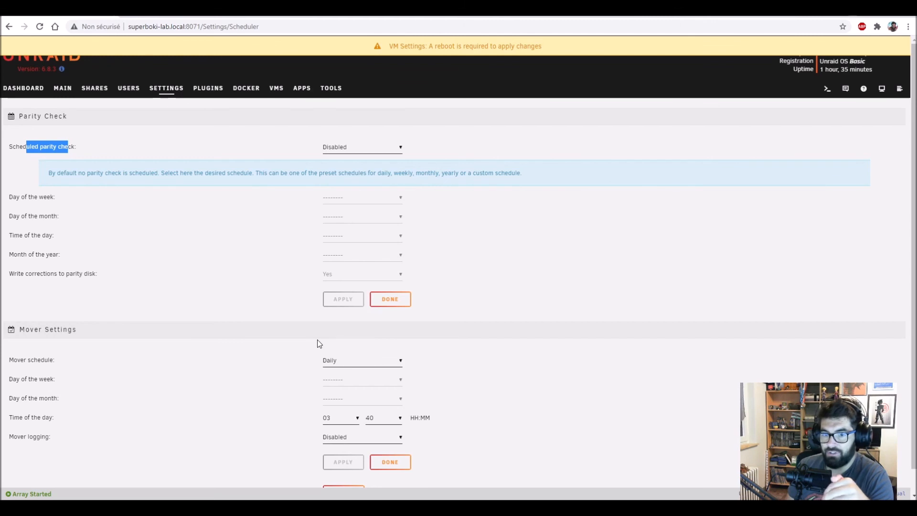
{"action": "scroll", "coordinate": [321, 331], "scroll_direction": "down", "scroll_amount": 1}
{"action": "scroll", "coordinate": [321, 321], "scroll_direction": "up", "scroll_amount": 1}
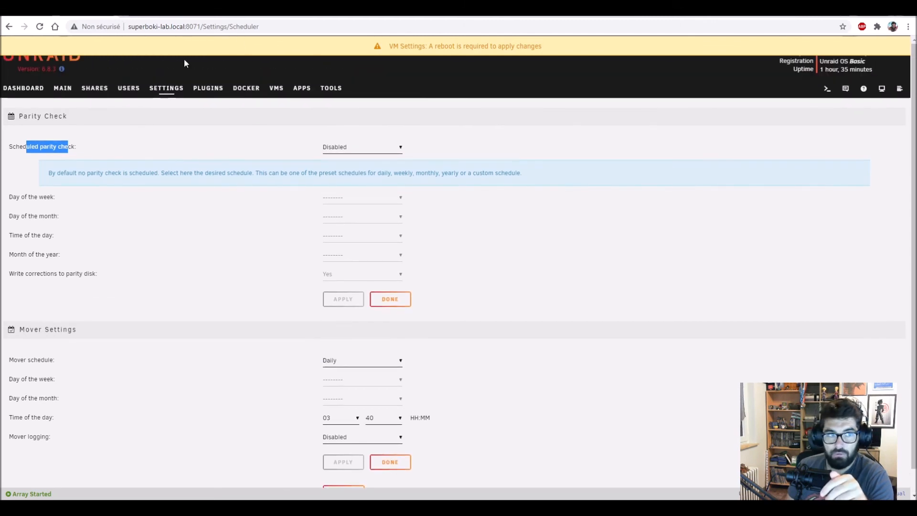
{"action": "left_click", "coordinate": [167, 90]}
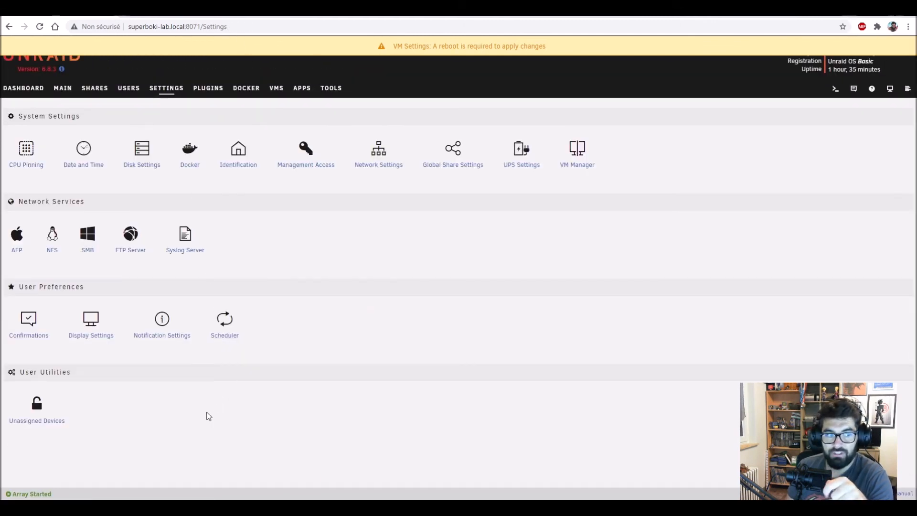